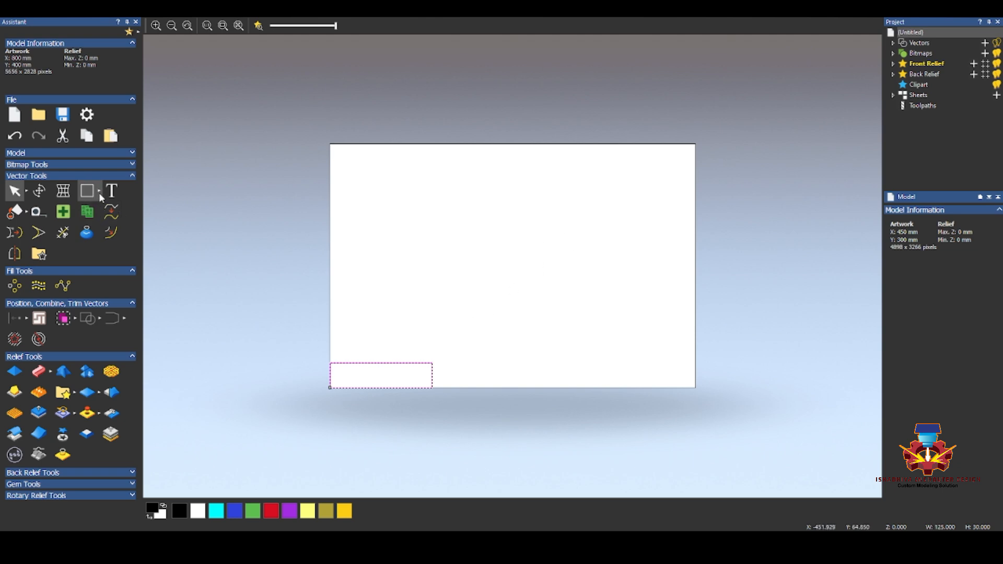
# Step: Draw a vertical polyline about 56 mm long and move it across the middle of the rectangle
pyautogui.click(158, 191)
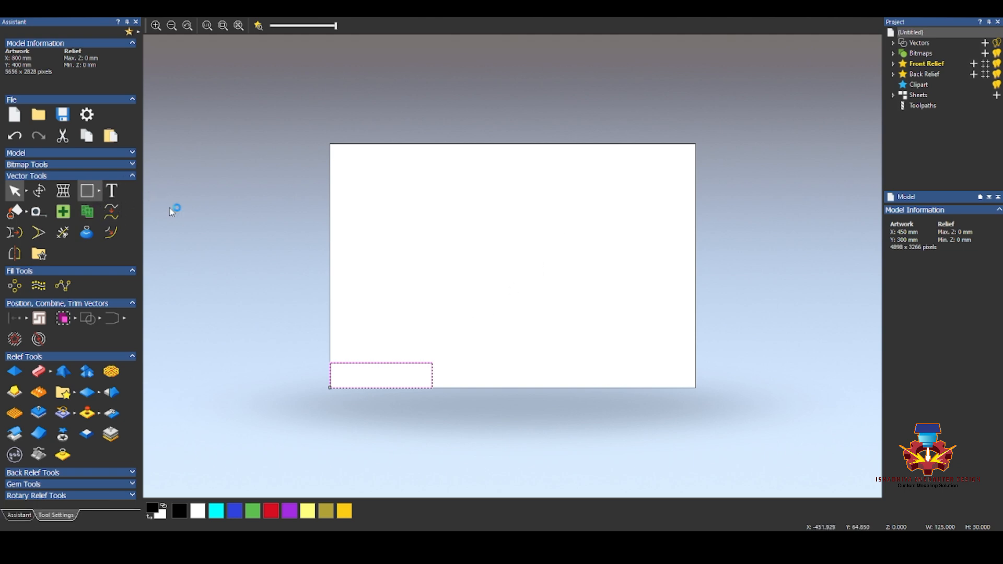
pyautogui.click(384, 346)
pyautogui.click(384, 302)
pyautogui.rightClick(397, 295)
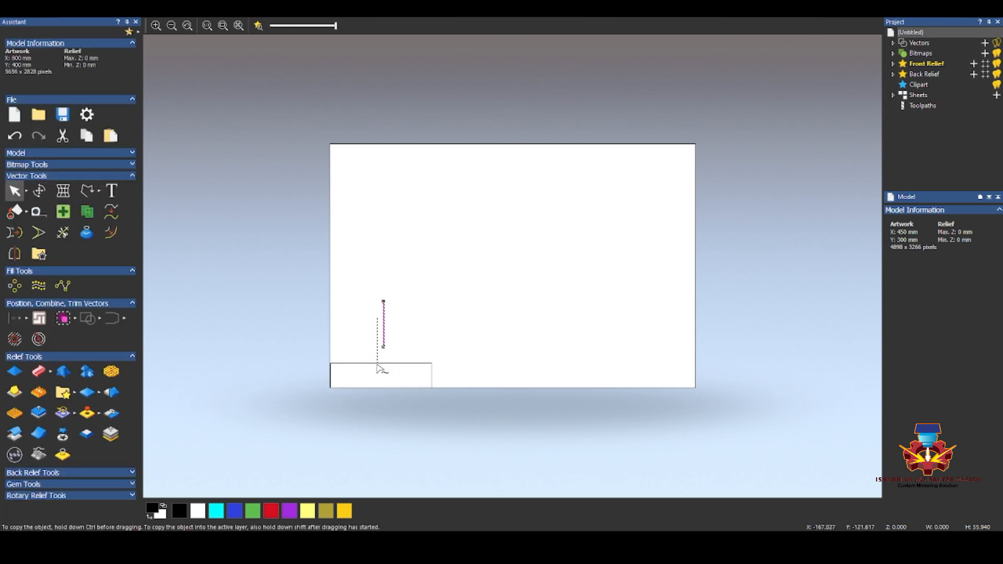
pyautogui.moveTo(377, 388)
pyautogui.mouseDown()
pyautogui.moveTo(397, 343)
pyautogui.moveTo(401, 381)
pyautogui.moveTo(381, 396)
pyautogui.mouseUp()
pyautogui.click(230, 330)
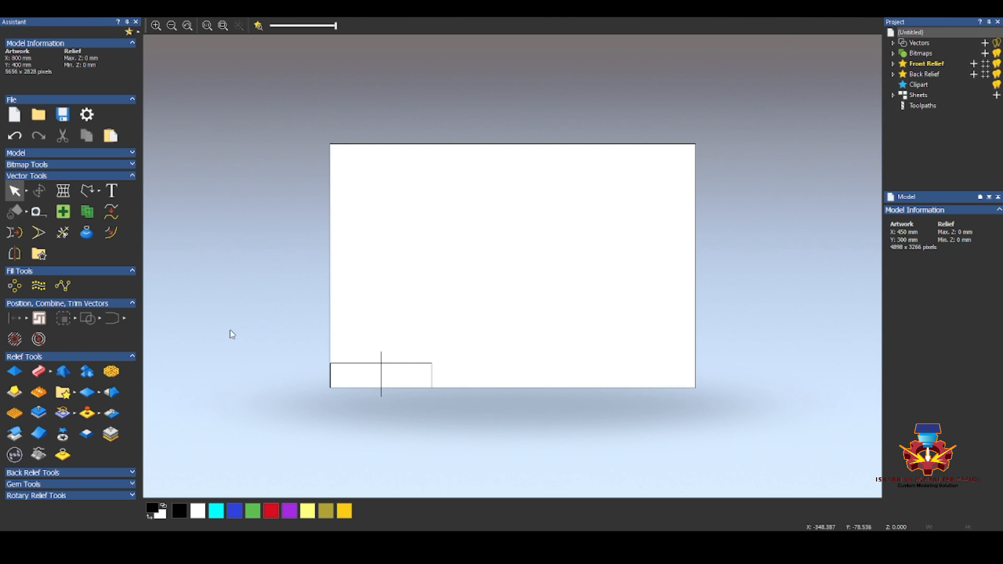
# Step: Draw a start-end-point arc between the rectangle's two upper corners, rising about 15 mm at the vertical line
pyautogui.click(97, 187)
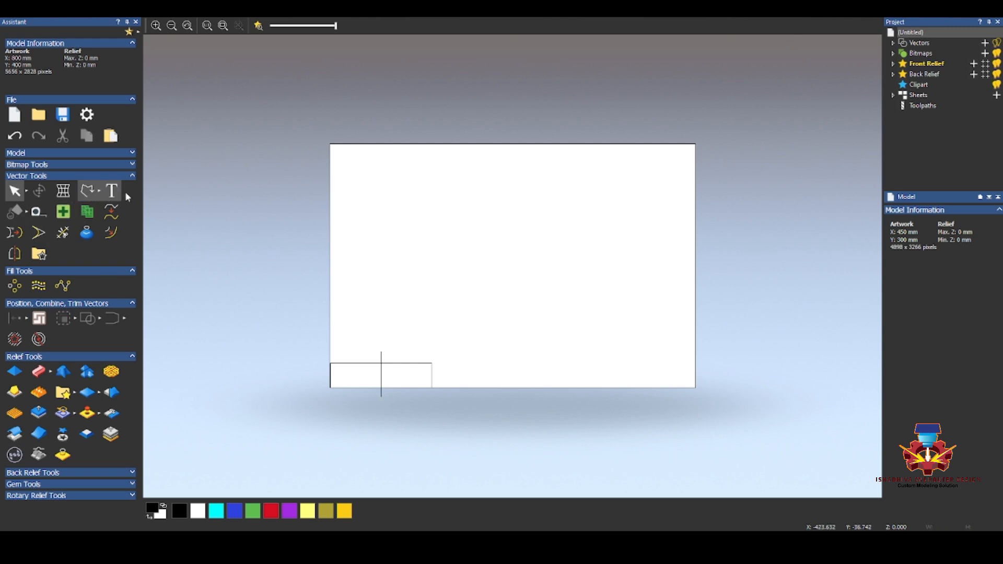
pyautogui.click(328, 363)
pyautogui.click(431, 363)
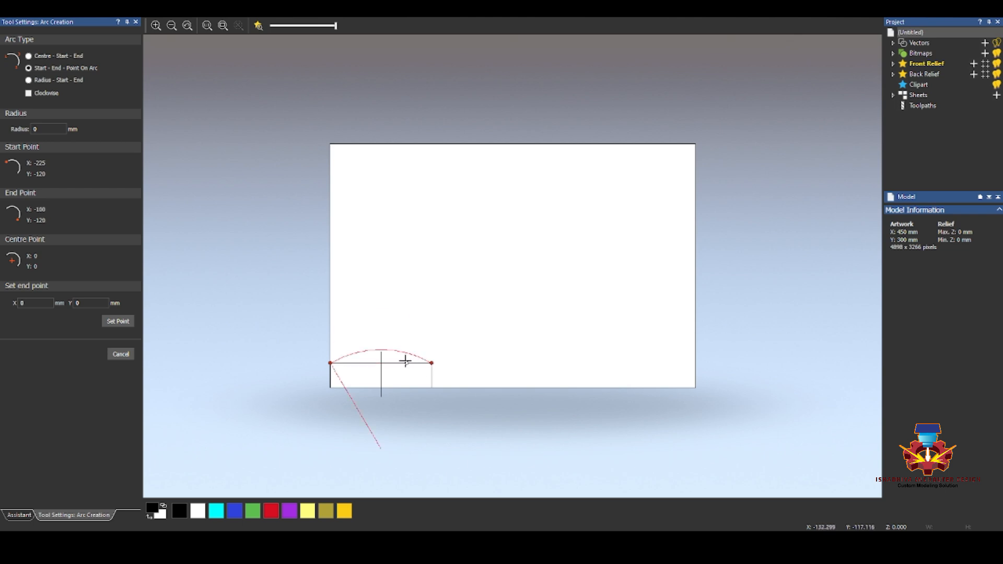
pyautogui.click(385, 351)
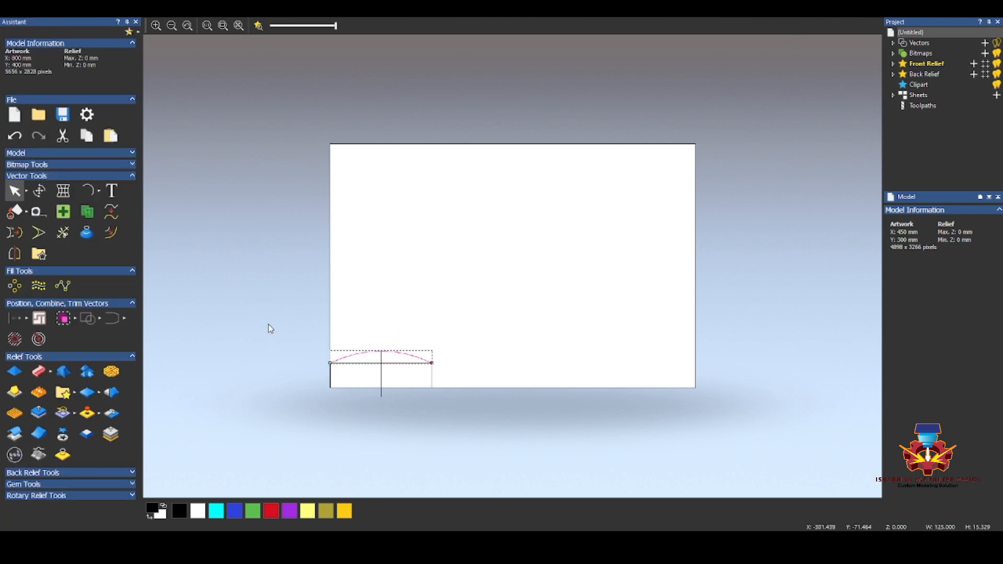
# Step: Set the arc's height to 10 mm, keeping its width at 125 mm
pyautogui.click(40, 191)
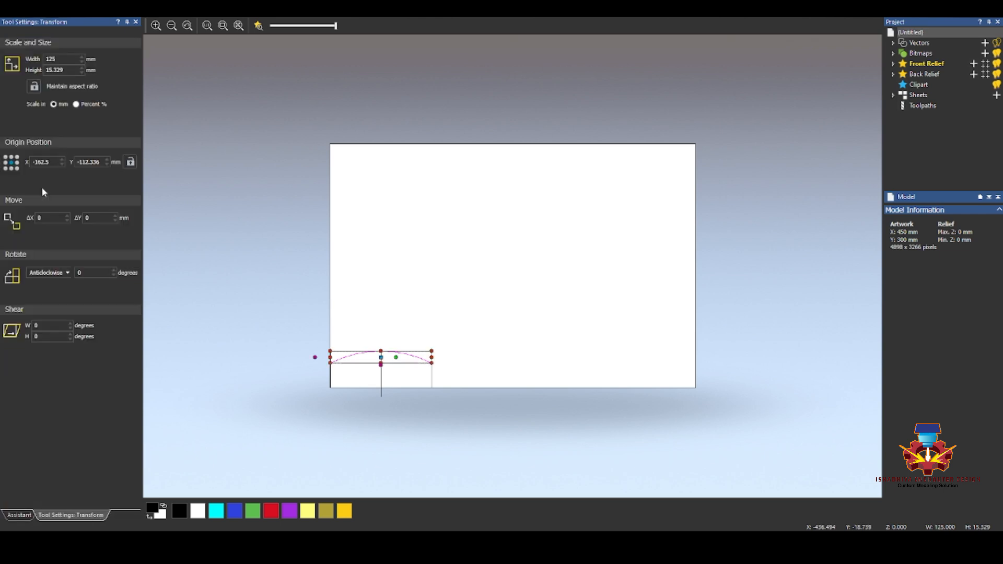
pyautogui.click(64, 71)
pyautogui.moveTo(64, 71); pyautogui.dragTo(43, 71)
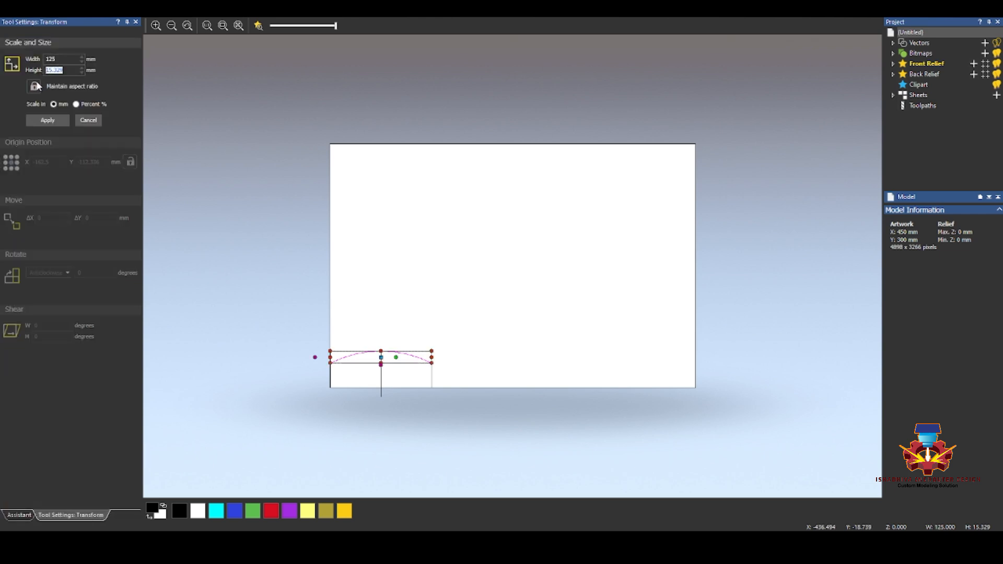
pyautogui.write('10')
pyautogui.click(48, 121)
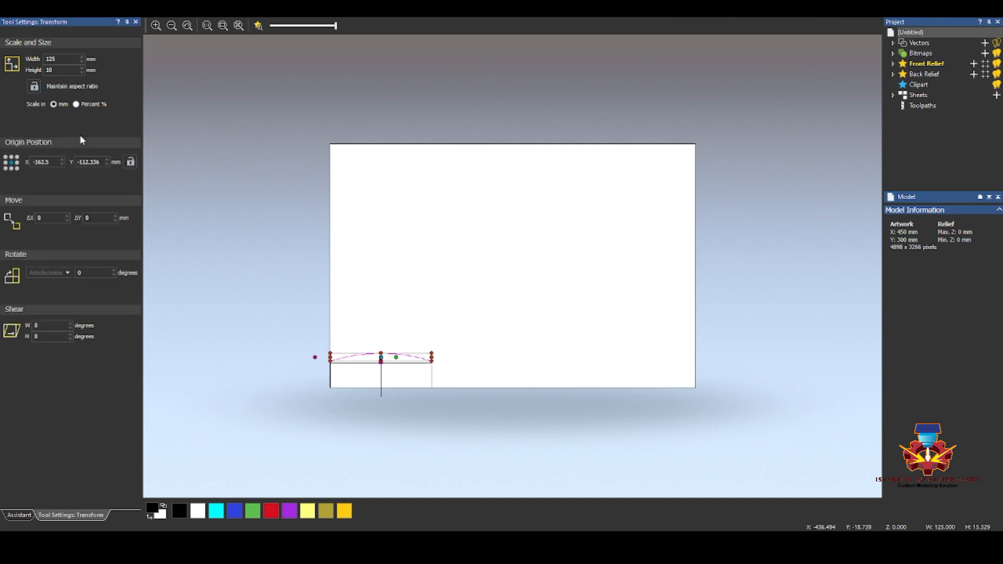
pyautogui.click(234, 196)
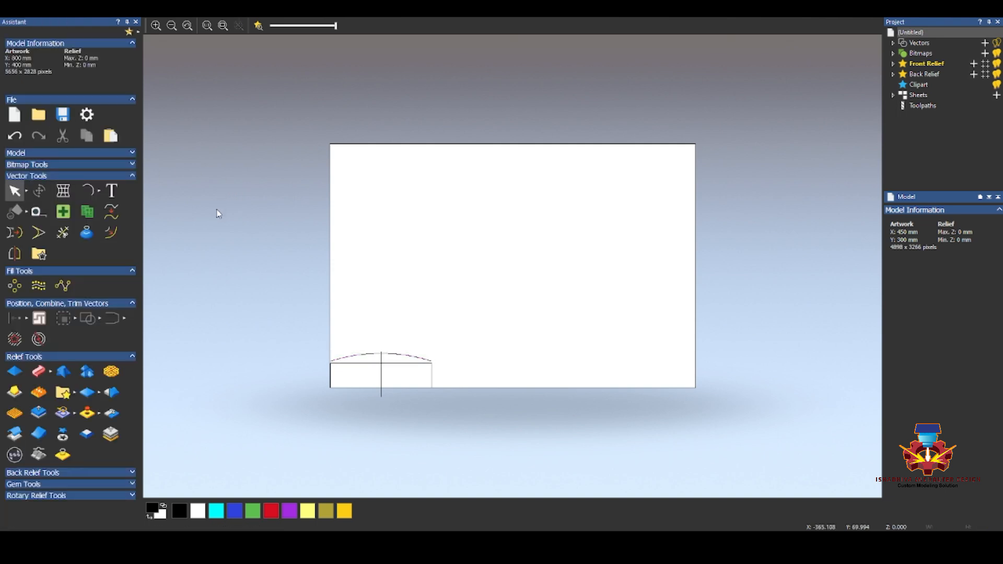
# Step: Copy the rectangle, line and arc together to a spot above the original and rotate the copy 90 degrees anticlockwise
pyautogui.moveTo(258, 304); pyautogui.dragTo(492, 441)
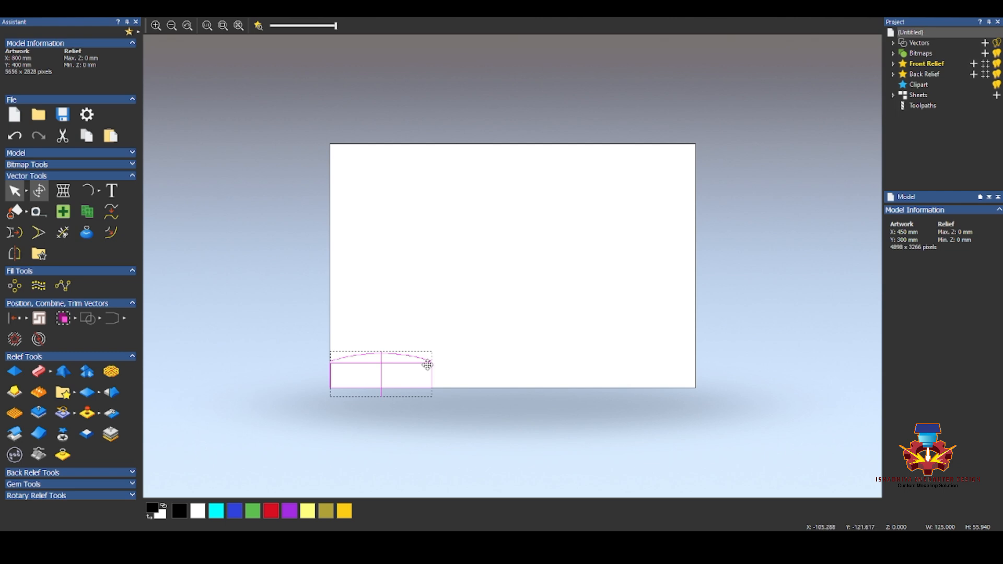
pyautogui.keyDown('ctrl'); pyautogui.moveTo(431, 369); pyautogui.dragTo(437, 290); pyautogui.keyUp('ctrl')
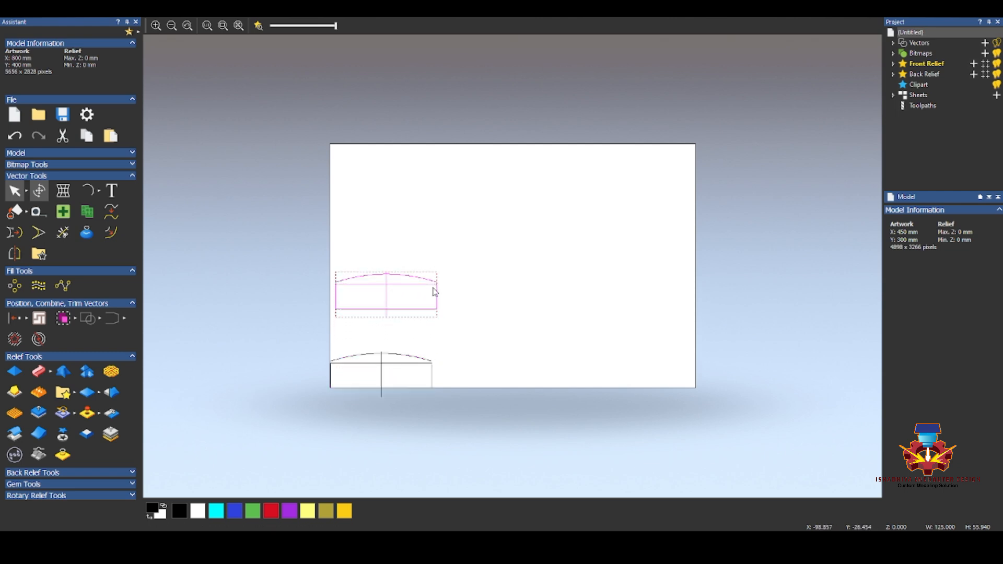
pyautogui.click(39, 190)
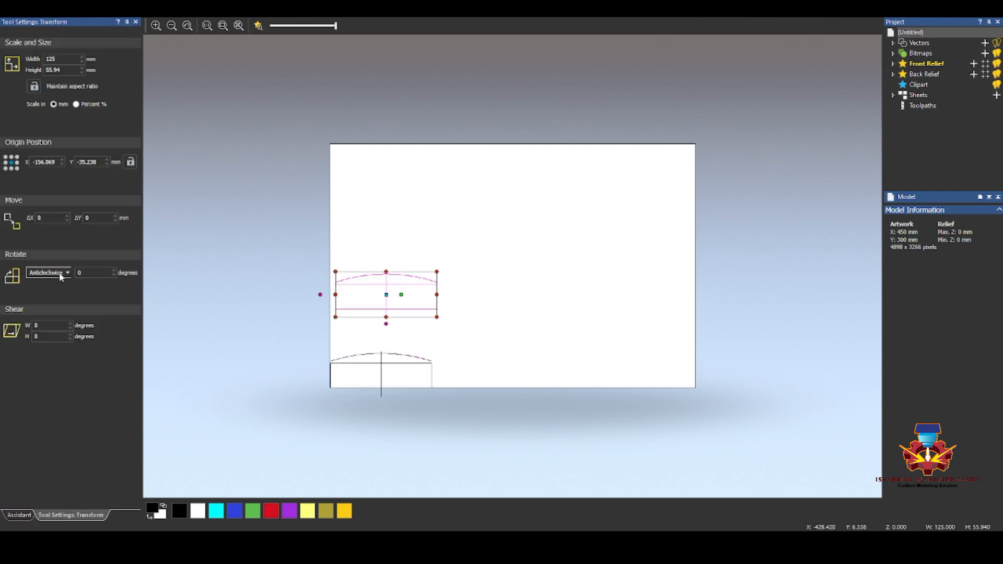
pyautogui.click(78, 273)
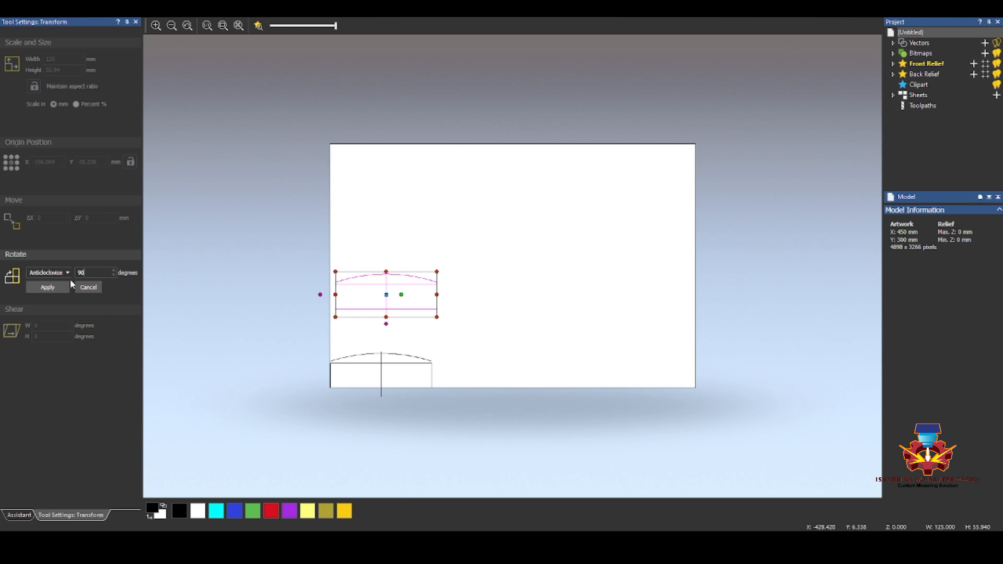
pyautogui.click(52, 288)
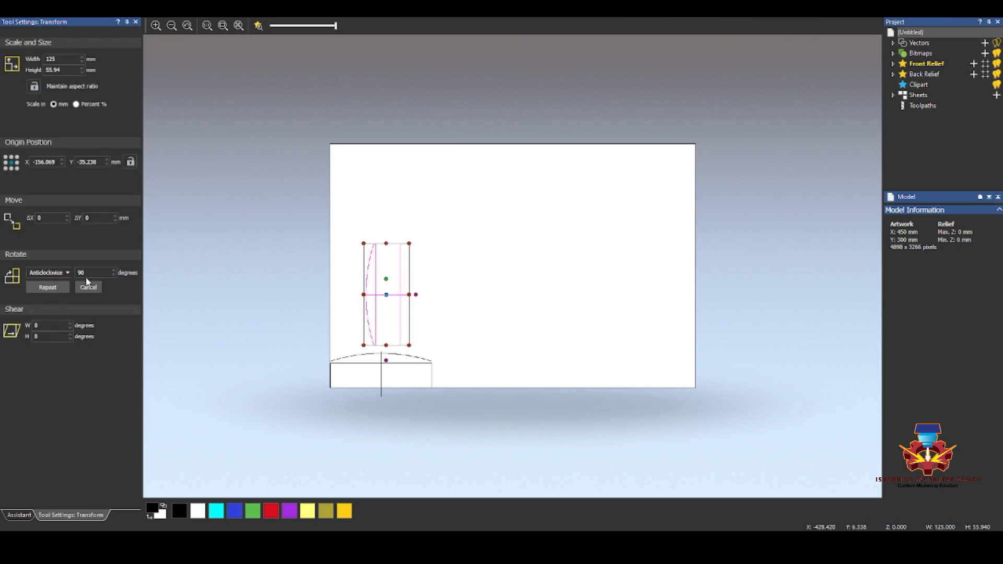
# Step: Rotate the copied group a further 180 degrees and place it along the artwork's left edge, directly above the original rectangle
pyautogui.click(68, 273)
pyautogui.write('180')
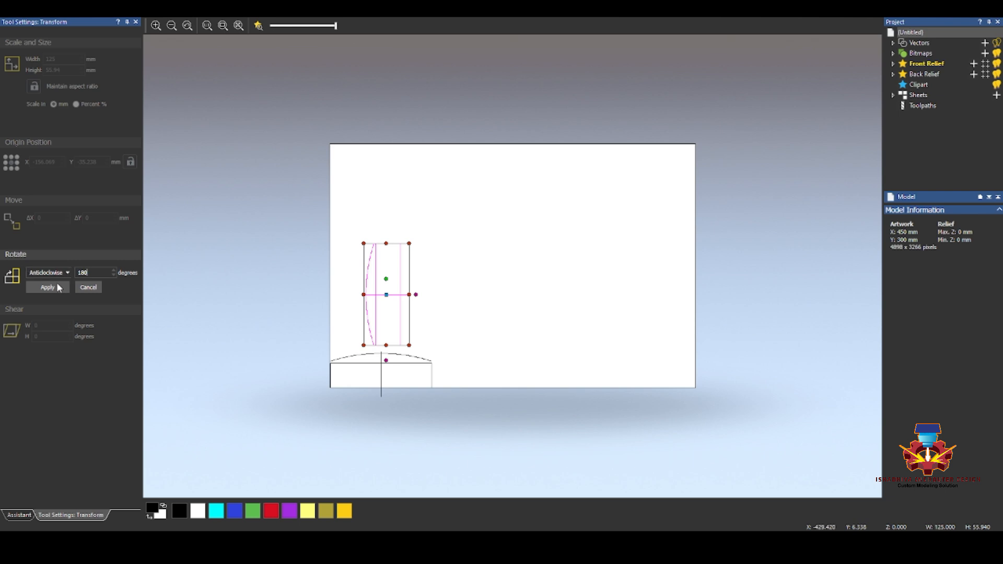
pyautogui.click(59, 288)
pyautogui.click(89, 287)
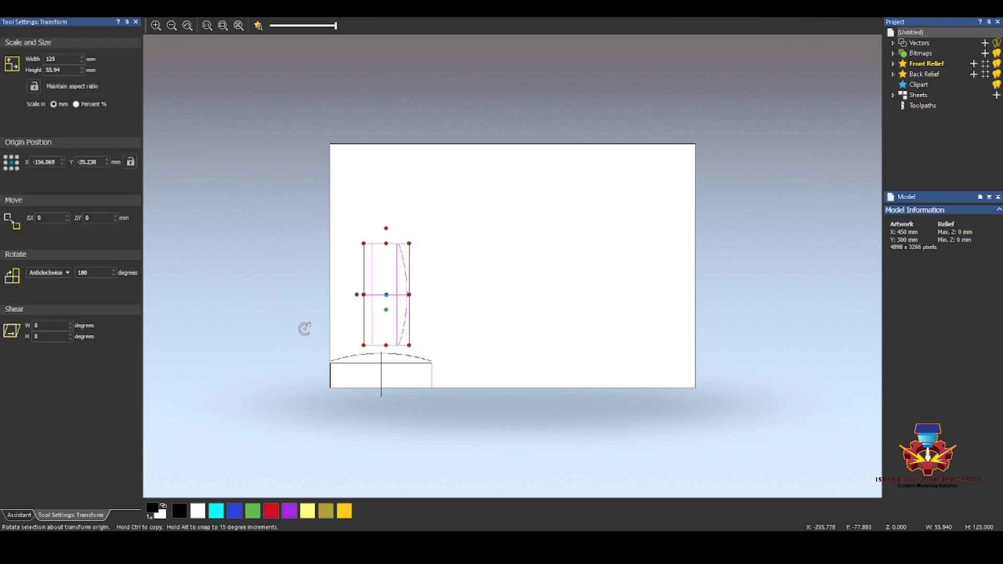
pyautogui.moveTo(350, 234); pyautogui.dragTo(330, 364)
pyautogui.click(282, 398)
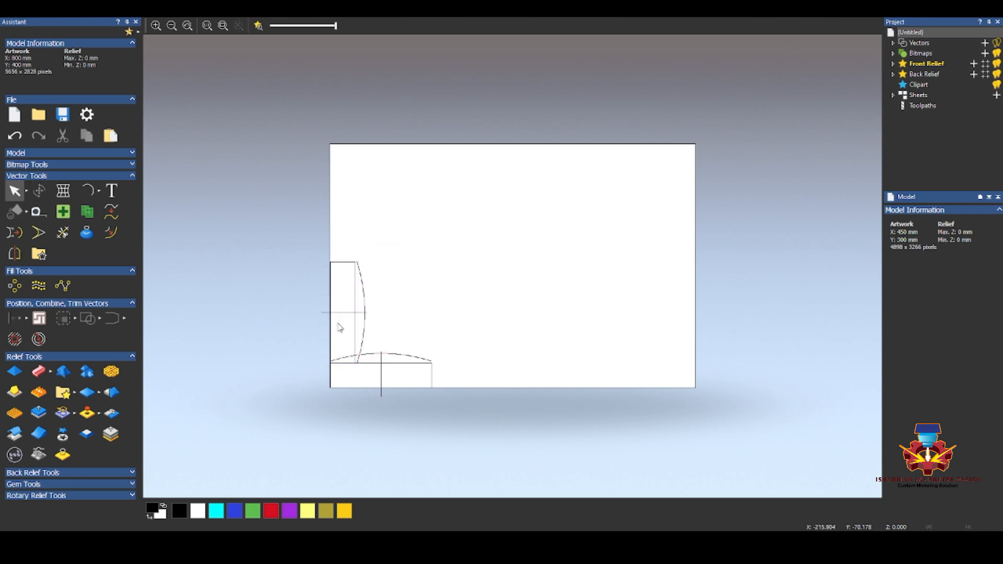
# Step: Copy the horizontal and vertical rectangles to the clipboard and add a new vector layer
pyautogui.click(356, 304)
pyautogui.keyDown('shift'); pyautogui.click(367, 362); pyautogui.keyUp('shift')
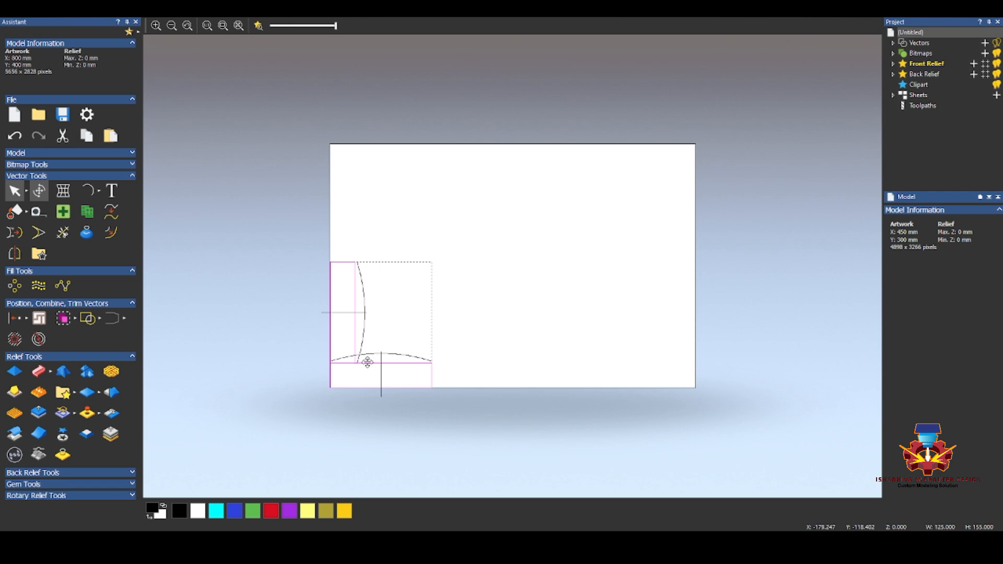
pyautogui.hotkey('ctrl', 'c')
pyautogui.click(893, 43)
pyautogui.click(929, 53)
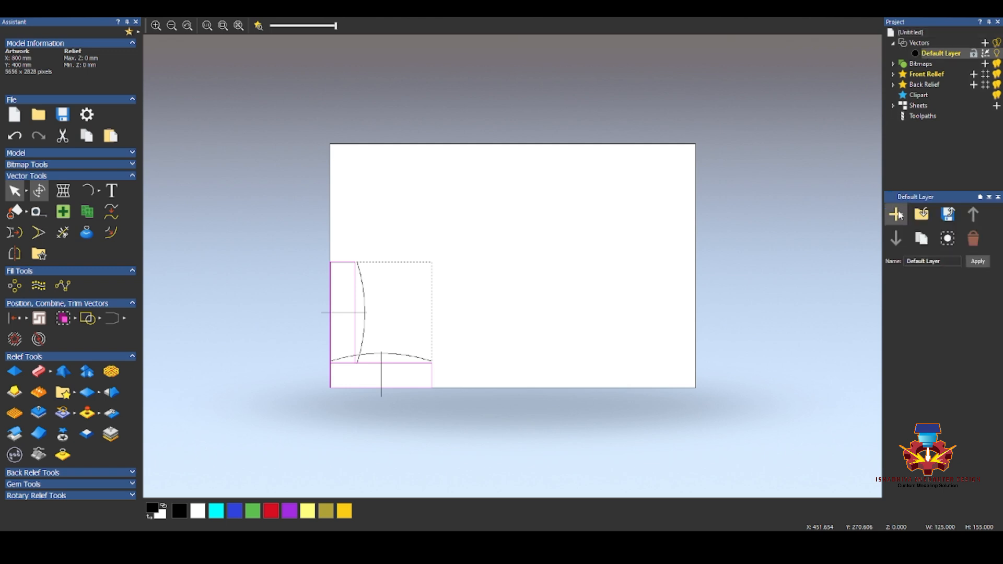
pyautogui.click(896, 214)
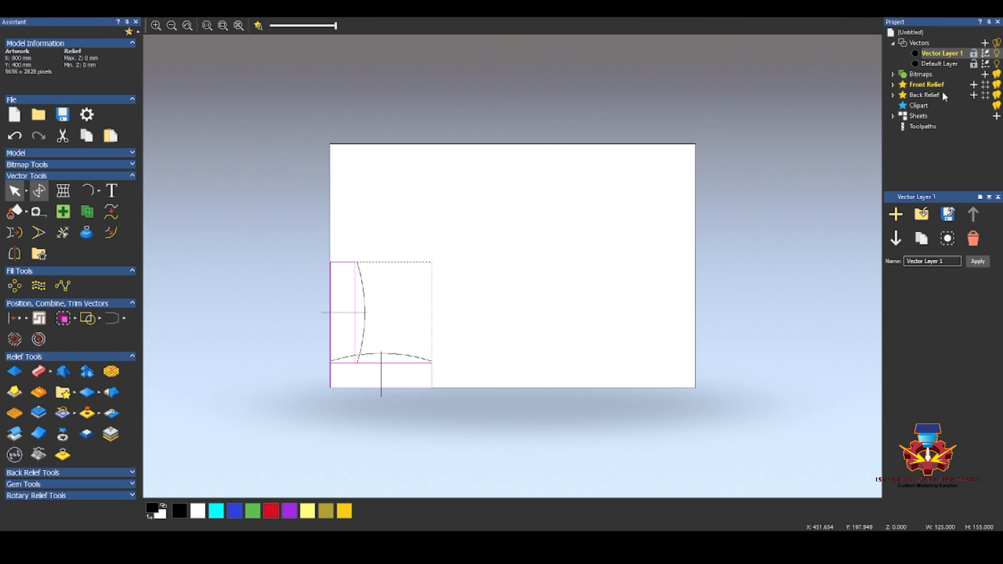
# Step: Toggle the Default Layer's visibility off and on, and enable the relief preview in the 2D view
pyautogui.click(998, 64)
pyautogui.click(997, 64)
pyautogui.click(653, 95)
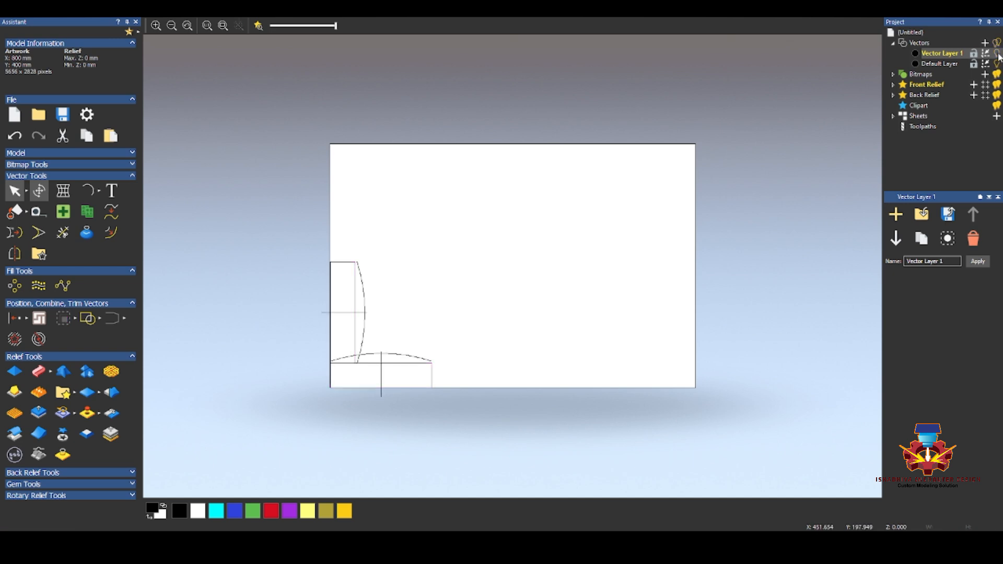
pyautogui.click(258, 26)
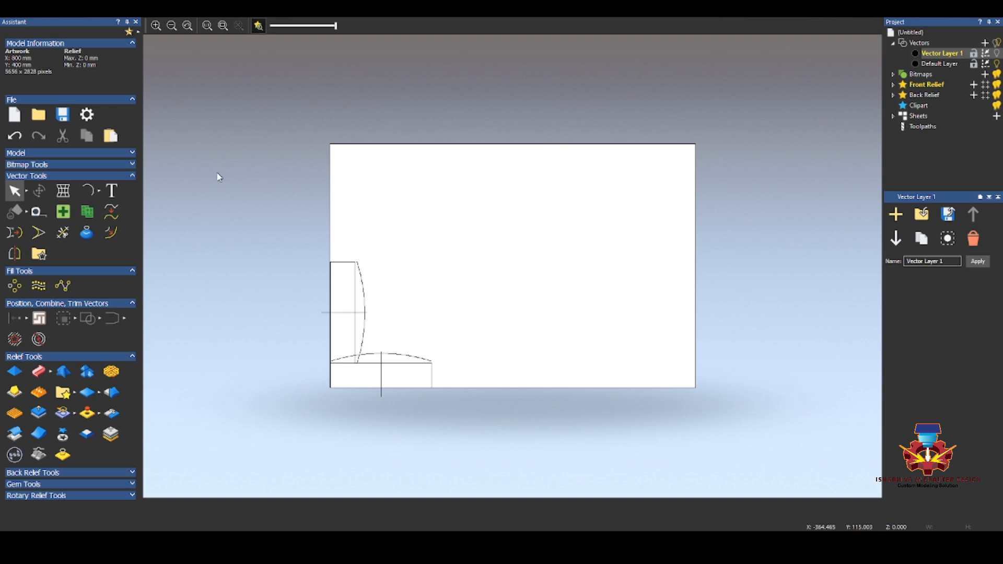
# Step: Set up an Extrude with the vertical line as centreline drive rail and the 10 mm high arc as start profile
pyautogui.click(381, 381)
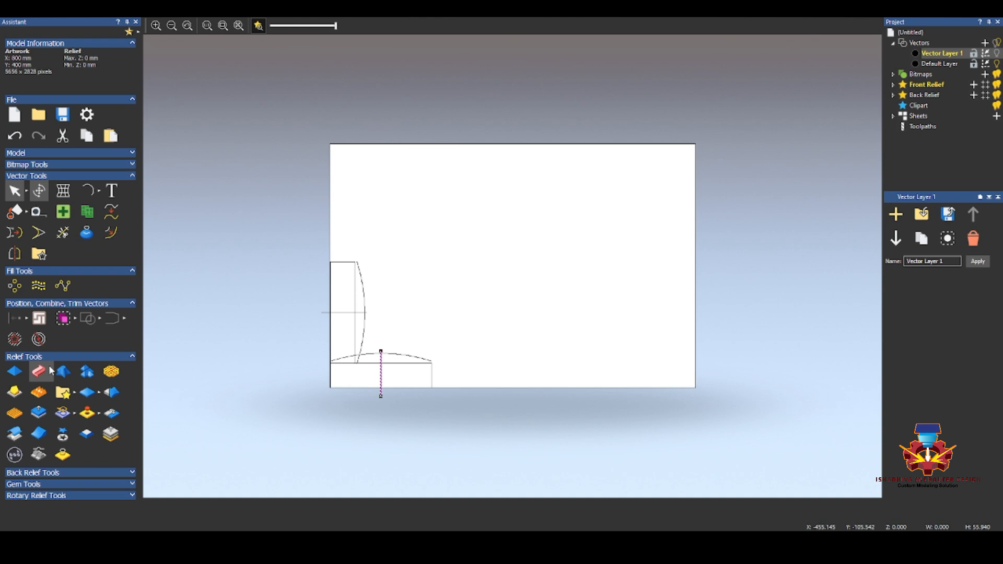
pyautogui.click(82, 373)
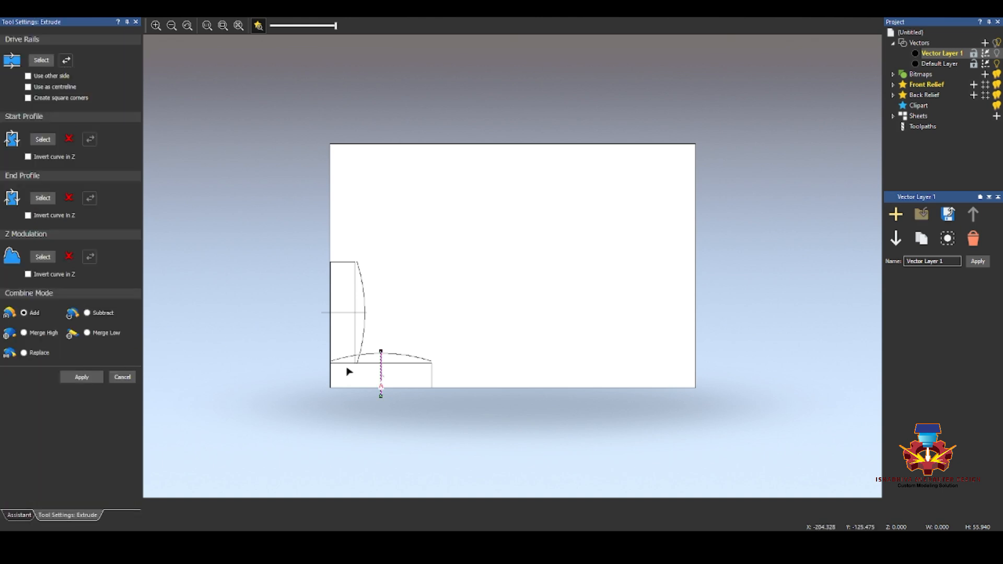
pyautogui.scroll(6, 388, 423)
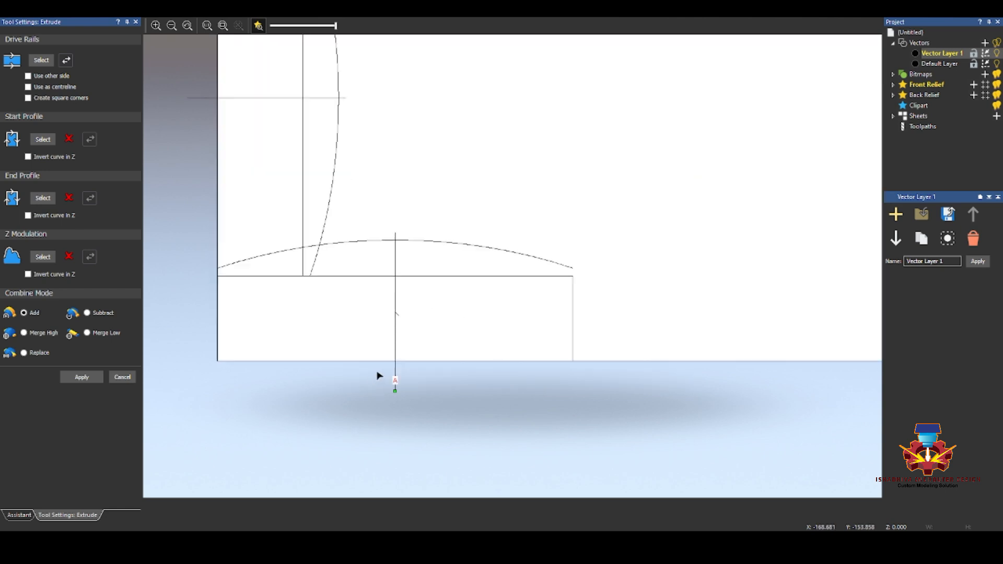
pyautogui.click(28, 87)
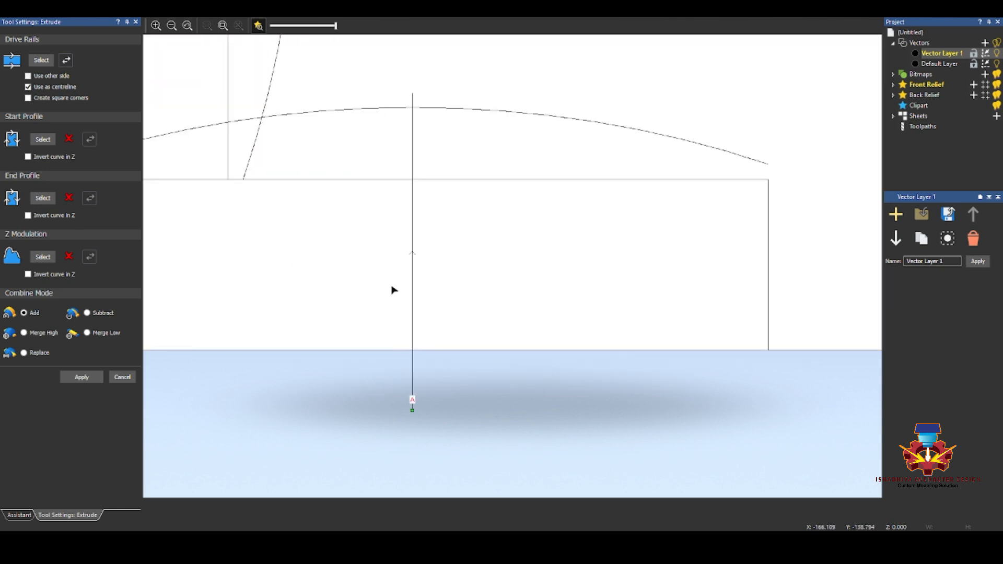
pyautogui.click(315, 111)
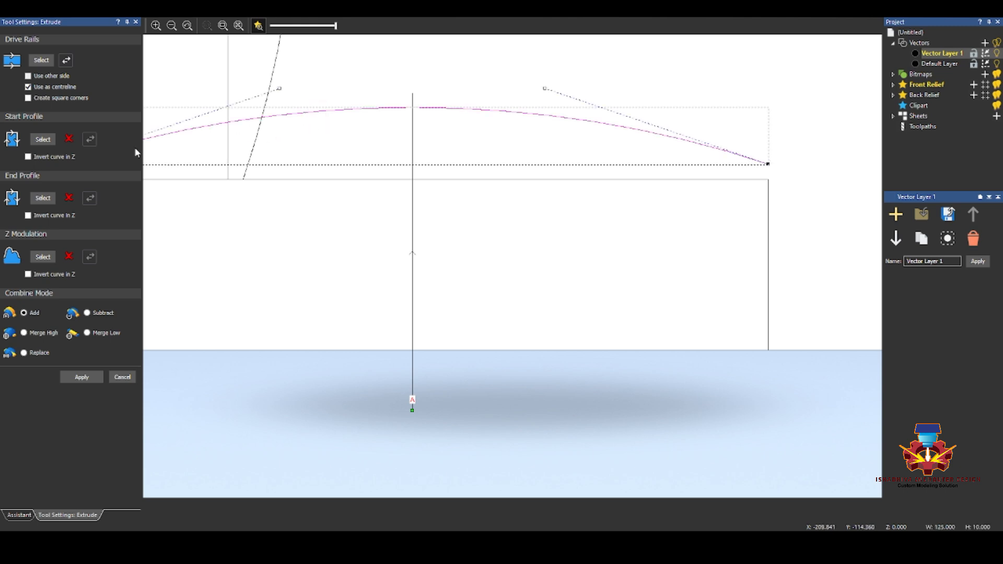
pyautogui.click(43, 140)
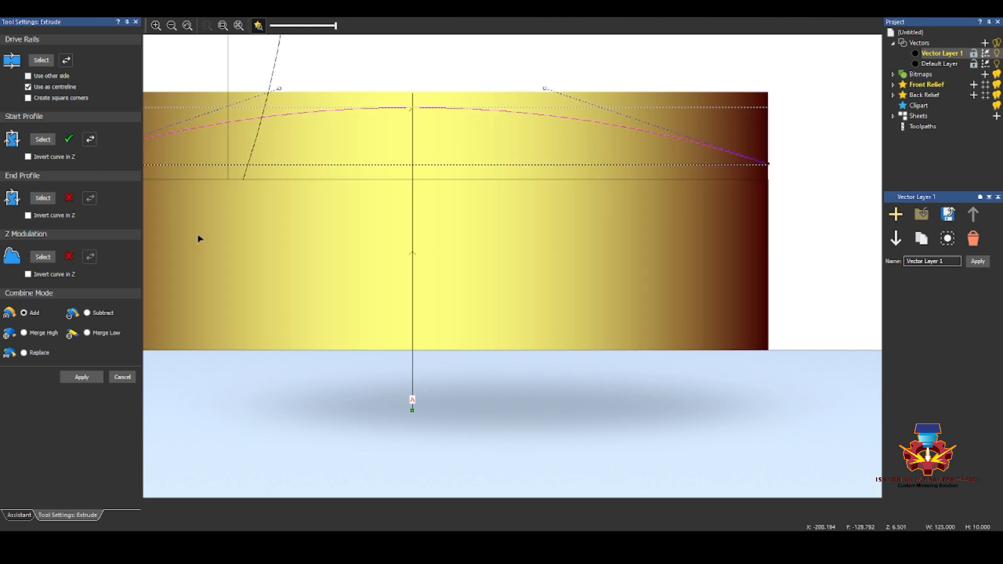
# Step: Tile the 2D and 3D views side by side and hide the relief's flat zero-height area in 3D
pyautogui.click(244, 10)
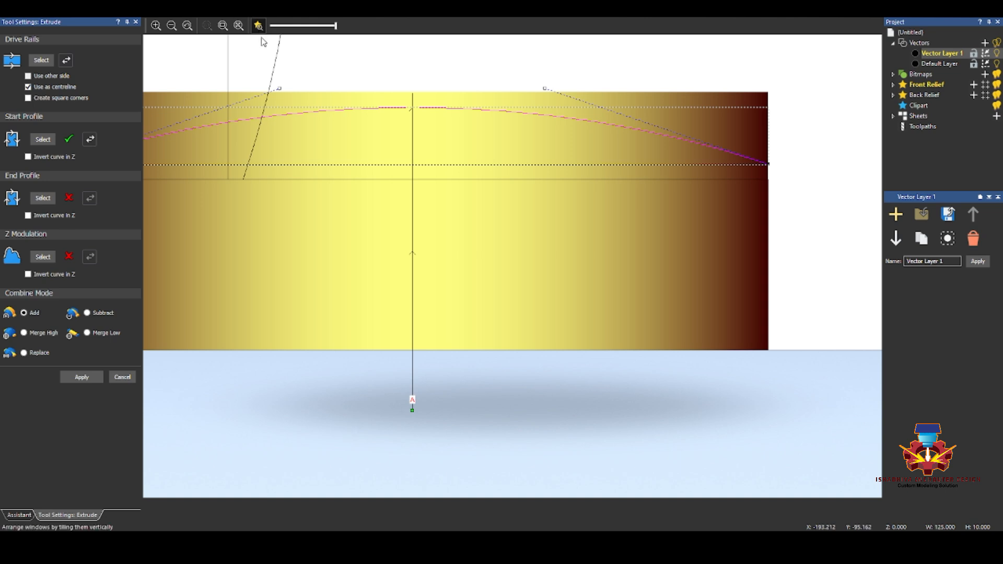
pyautogui.click(261, 39)
pyautogui.moveTo(688, 403); pyautogui.dragTo(651, 317)
pyautogui.scroll(5, 619, 324)
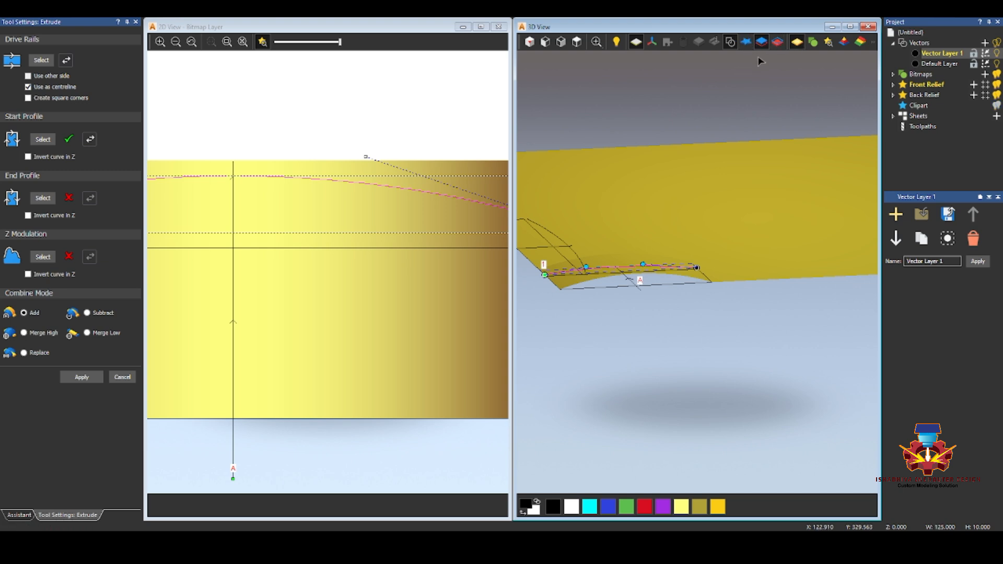
pyautogui.click(798, 46)
pyautogui.moveTo(652, 184); pyautogui.dragTo(660, 226)
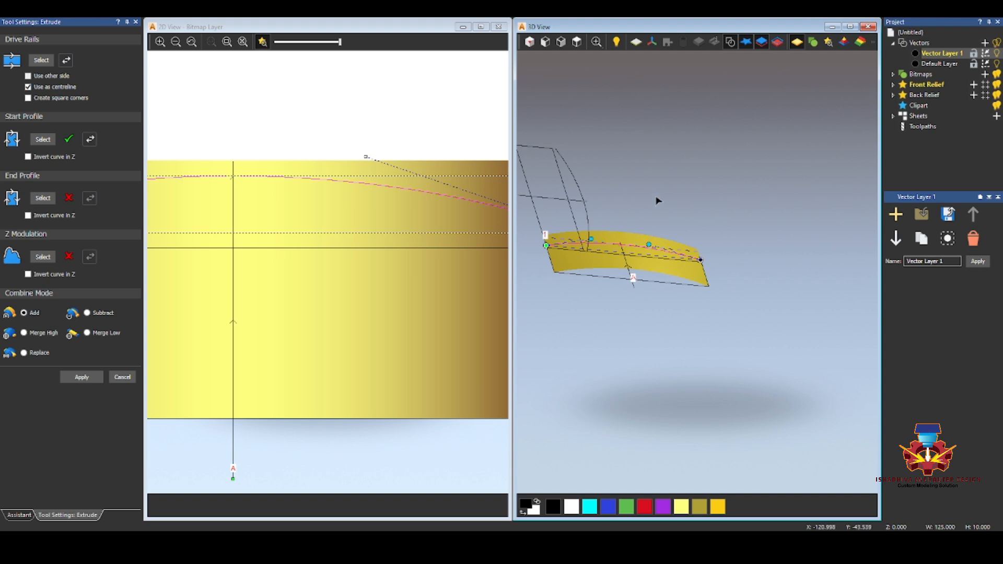
# Step: Apply the extrusion in Add mode and expand the Front Relief's layer list
pyautogui.click(95, 382)
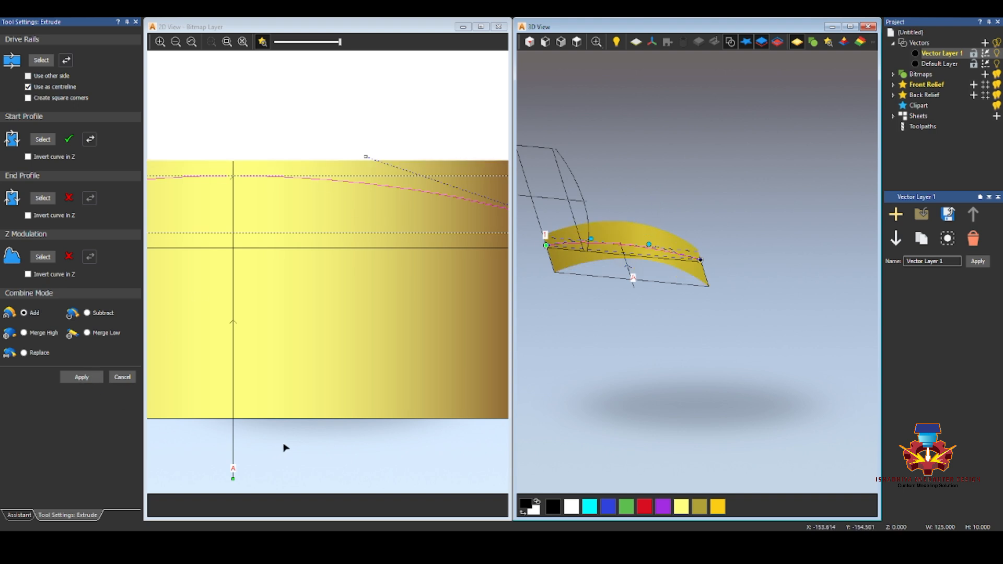
pyautogui.click(343, 437)
pyautogui.scroll(-2, 344, 437)
pyautogui.scroll(-1, 346, 437)
pyautogui.scroll(1, 285, 283)
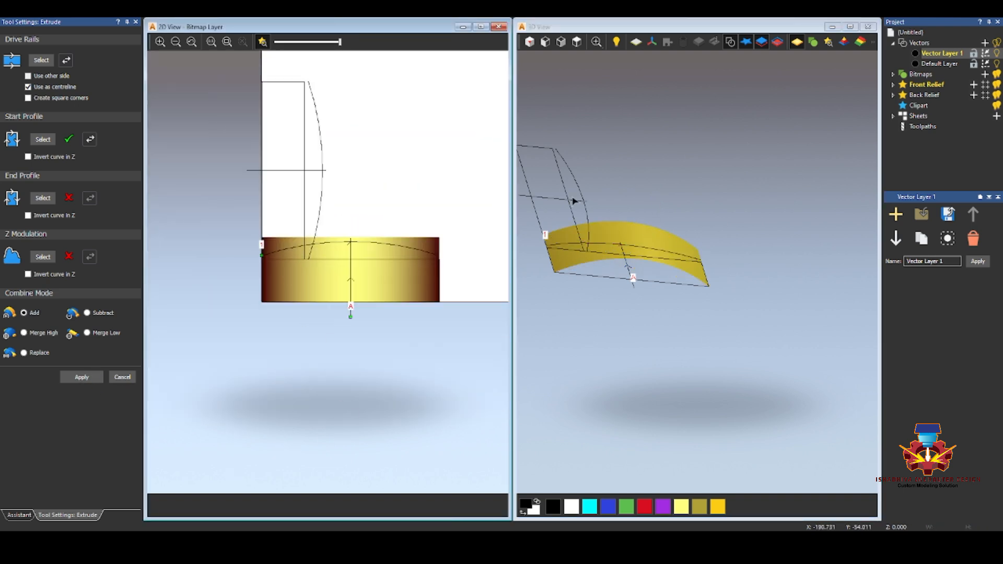
pyautogui.click(893, 84)
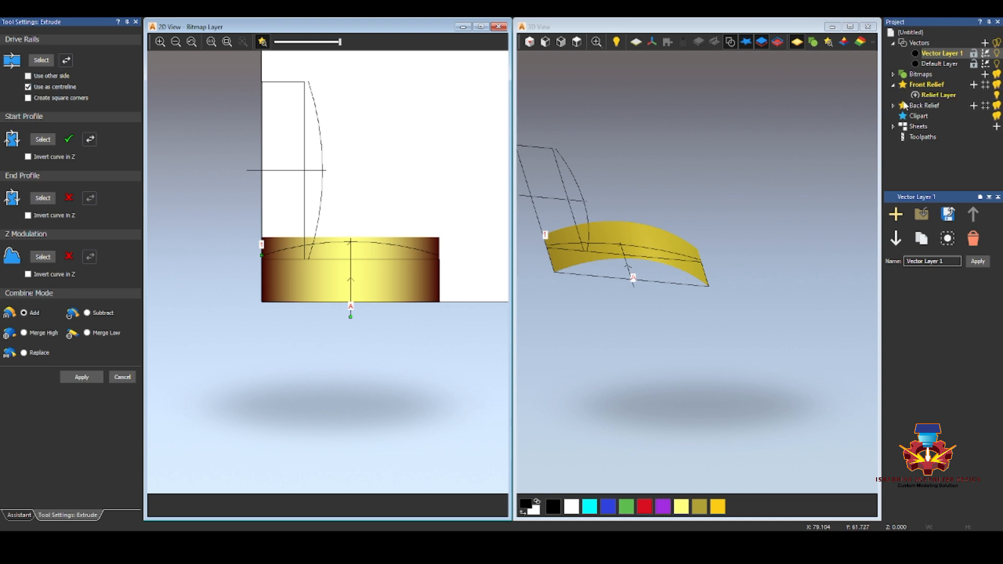
# Step: Add a new relief layer and extrude the arc profile along the horizontal centreline onto it in Add mode
pyautogui.click(937, 95)
pyautogui.click(896, 214)
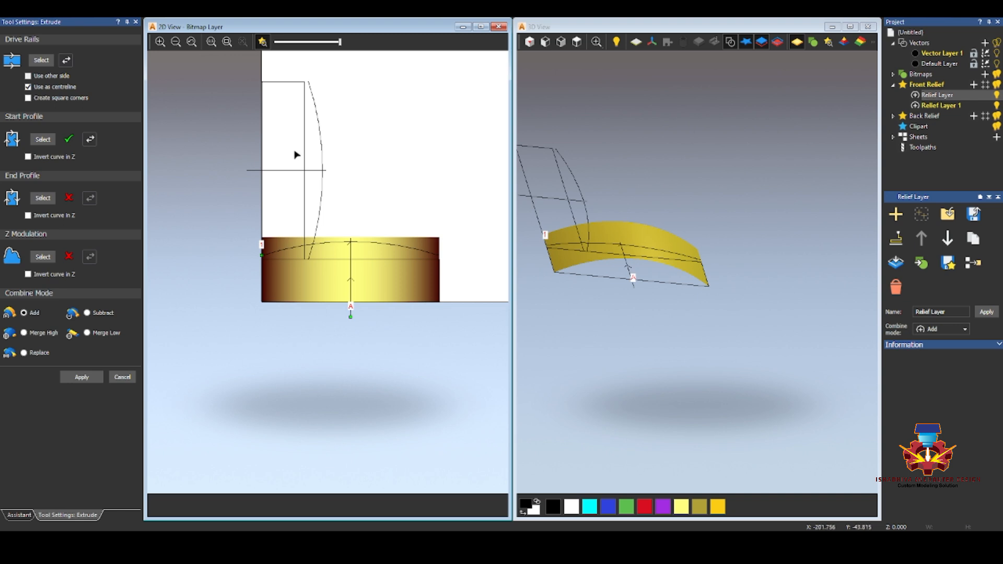
pyautogui.click(285, 171)
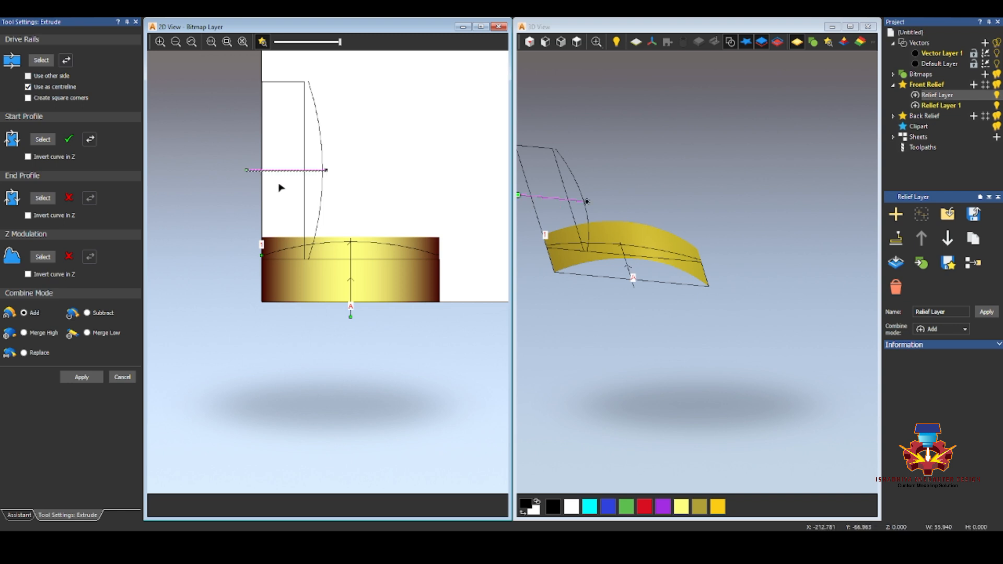
pyautogui.click(41, 60)
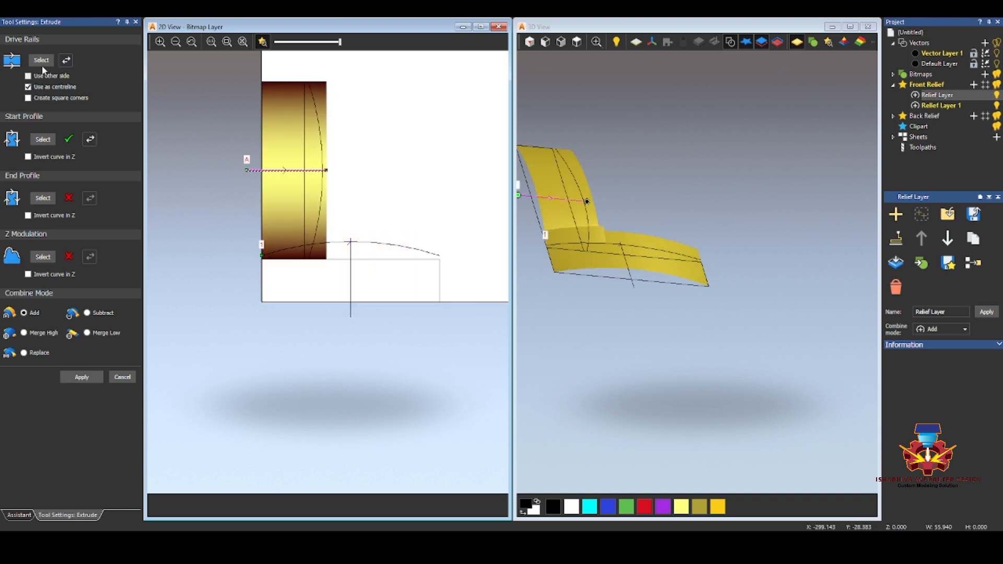
pyautogui.click(81, 380)
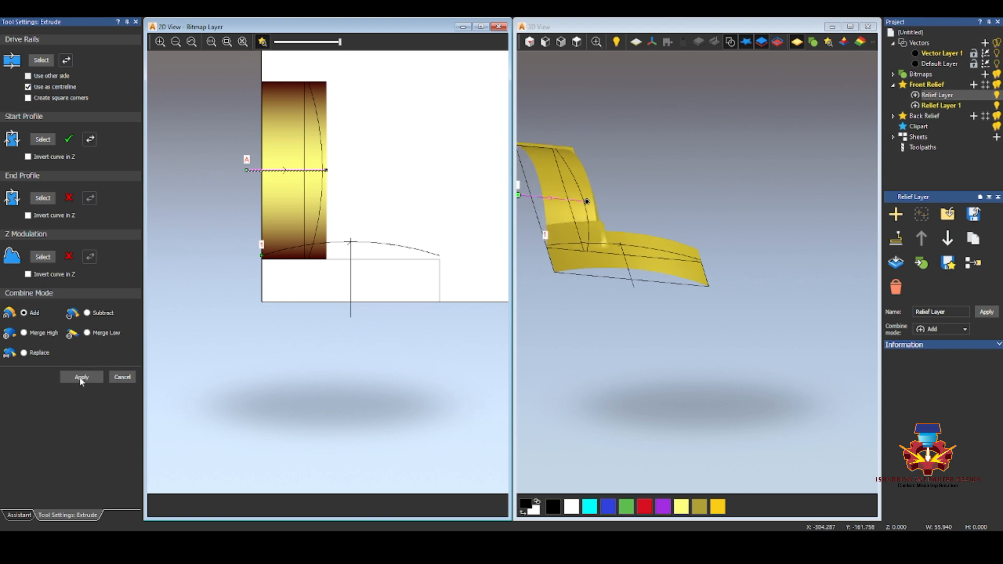
pyautogui.click(121, 379)
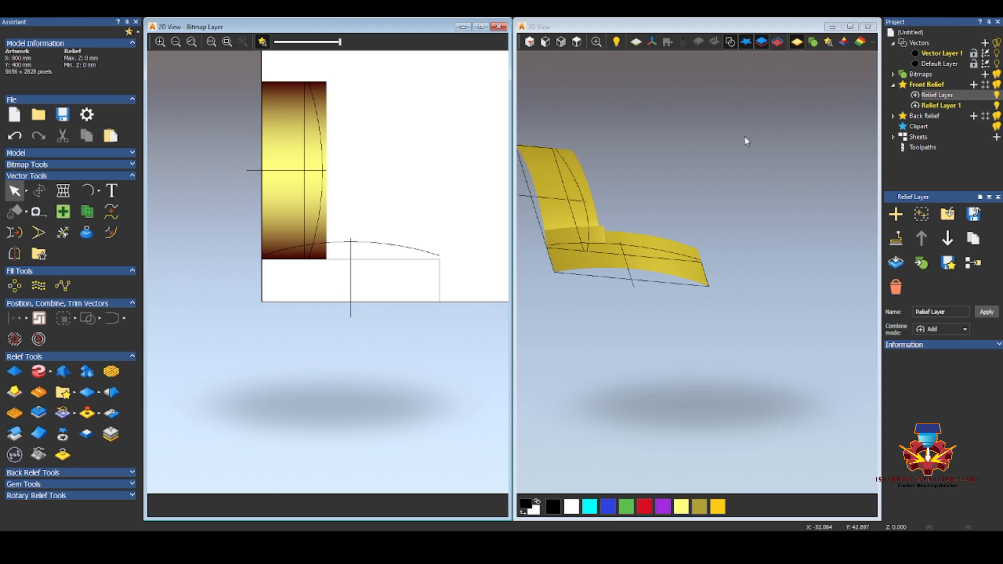
# Step: Reset the relief outside the 125 × 30 mm horizontal rectangle on Relief Layer, trimming the strip to that outline
pyautogui.click(943, 105)
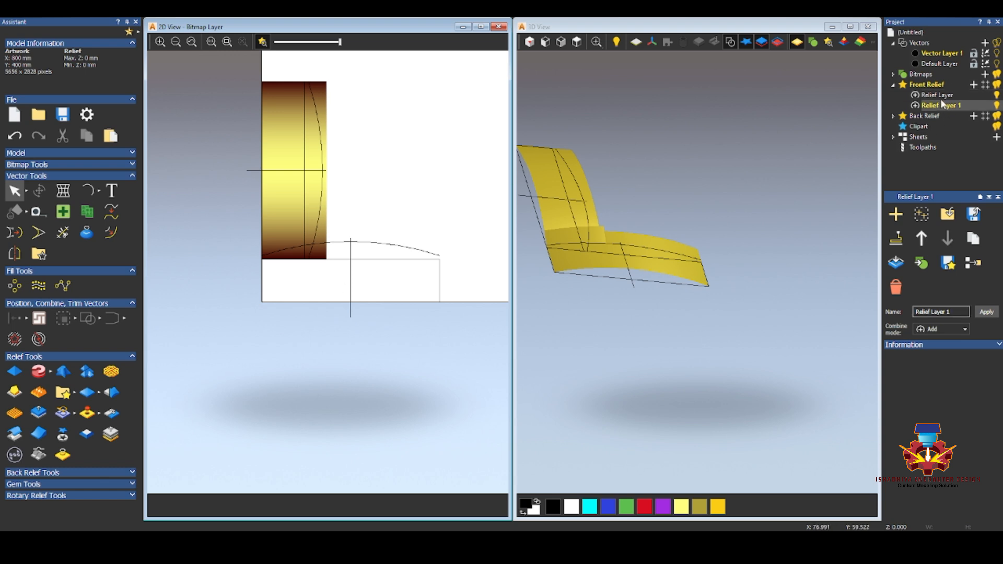
pyautogui.click(938, 95)
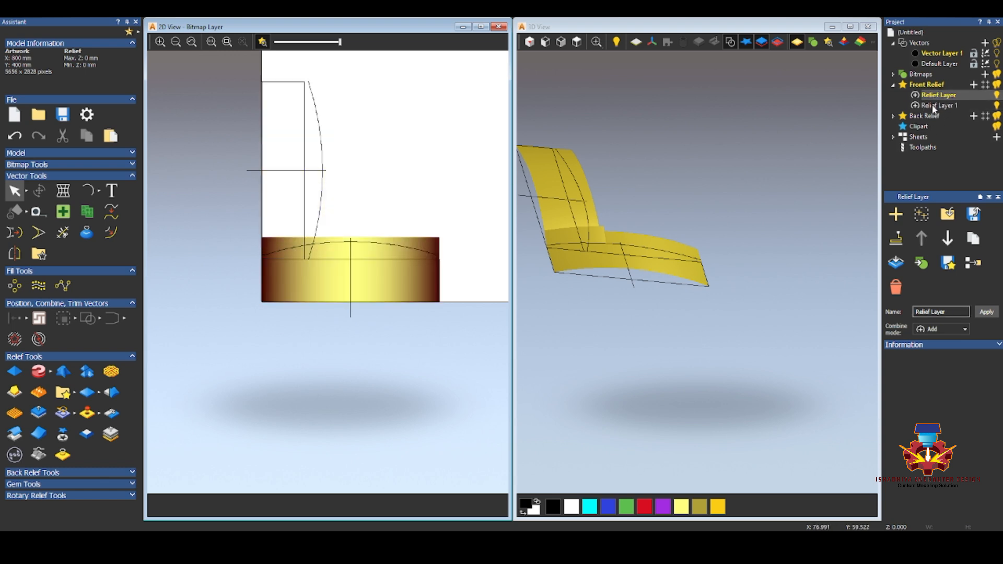
pyautogui.click(935, 107)
pyautogui.click(938, 95)
pyautogui.click(380, 259)
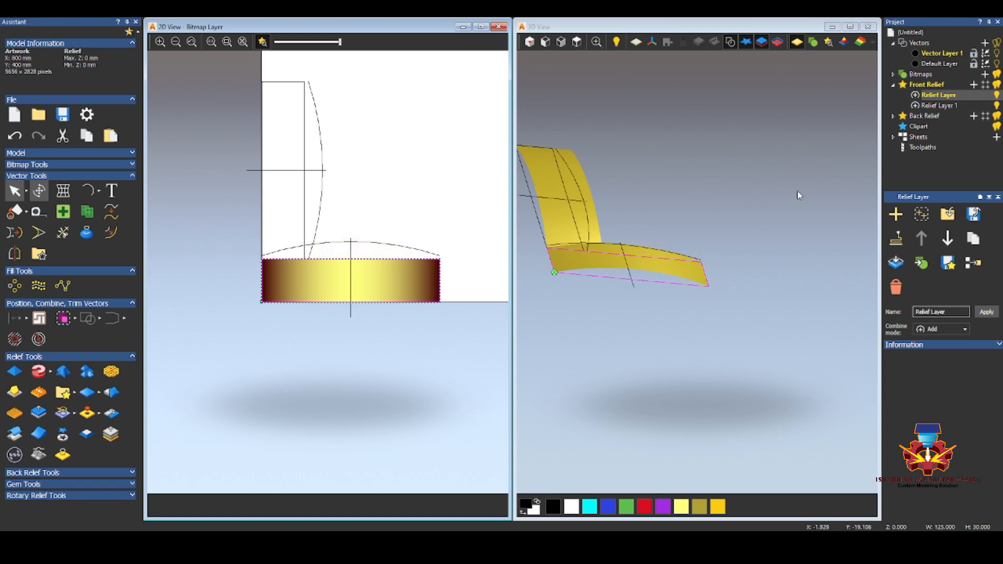
# Step: Reset the relief outside the 30 × 125 mm vertical rectangle on Relief Layer 1
pyautogui.click(954, 105)
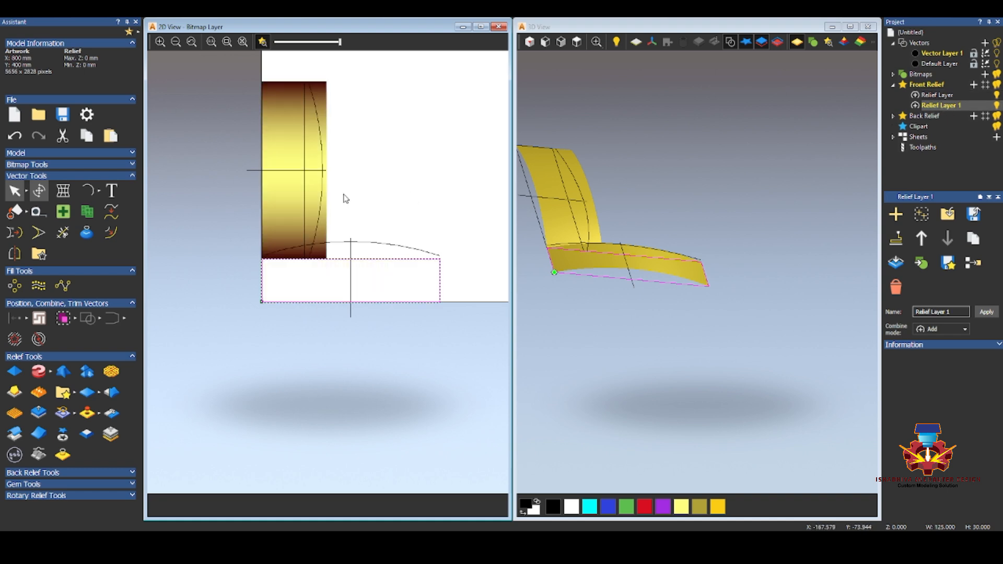
pyautogui.click(293, 161)
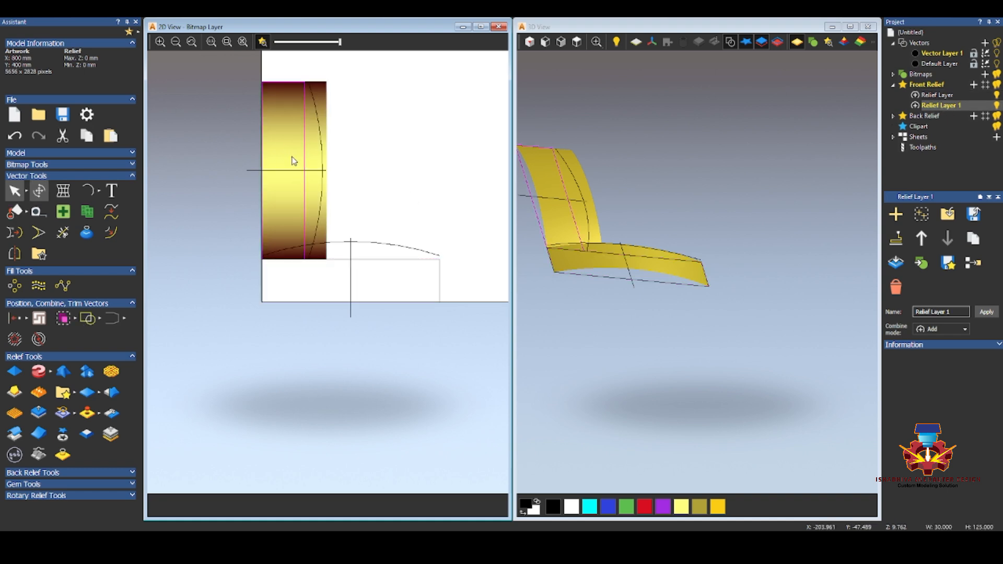
pyautogui.hotkey('ctrl', 'Delete')
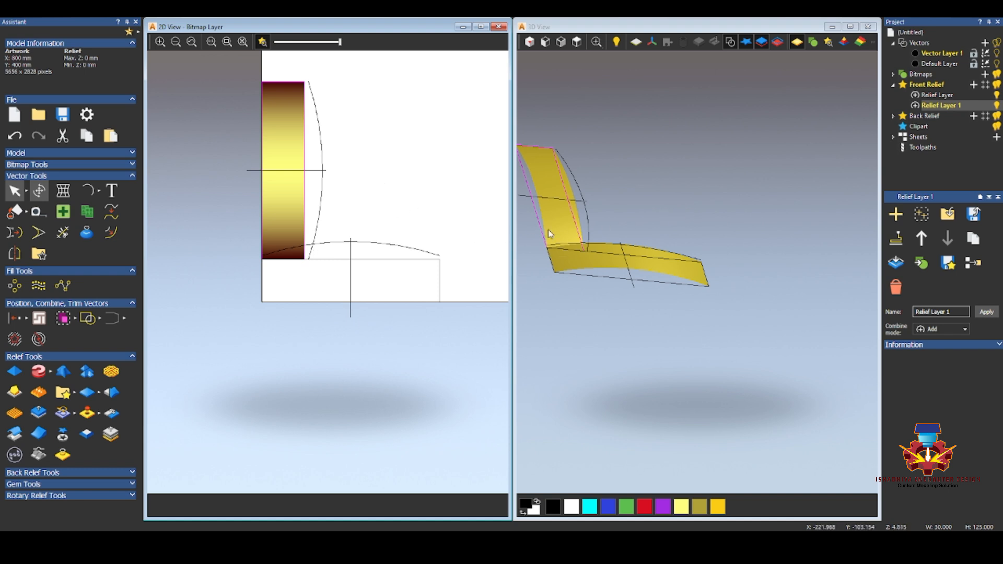
# Step: Merge the two visible relief layers into one new layer and hide the Default Layer's construction vectors
pyautogui.click(971, 263)
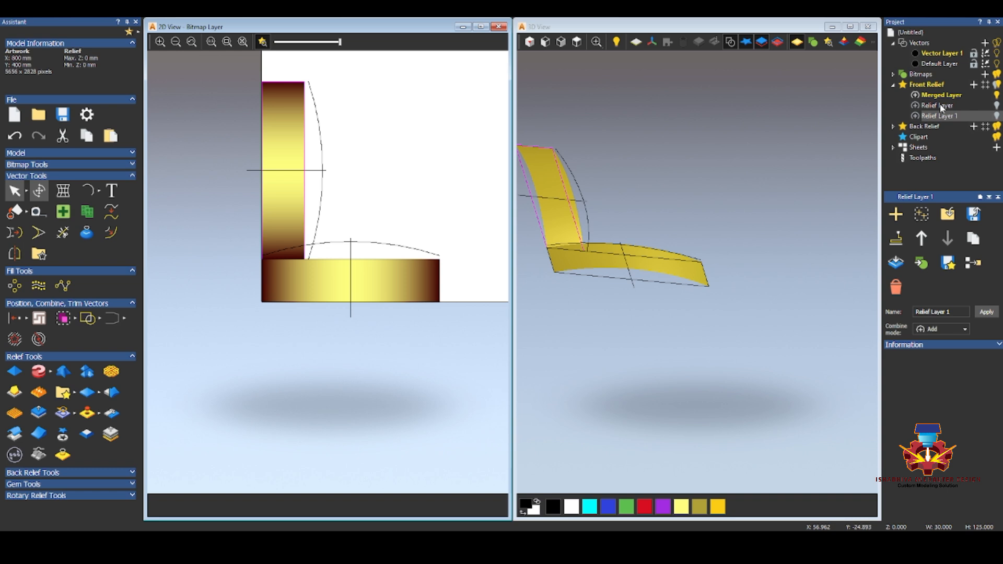
pyautogui.click(940, 104)
pyautogui.click(941, 95)
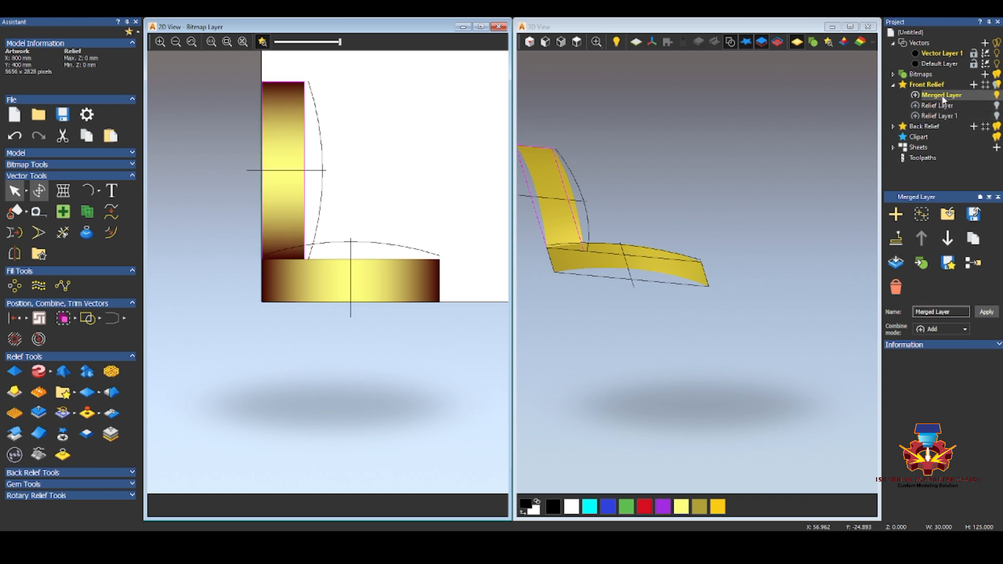
pyautogui.click(470, 130)
pyautogui.click(997, 63)
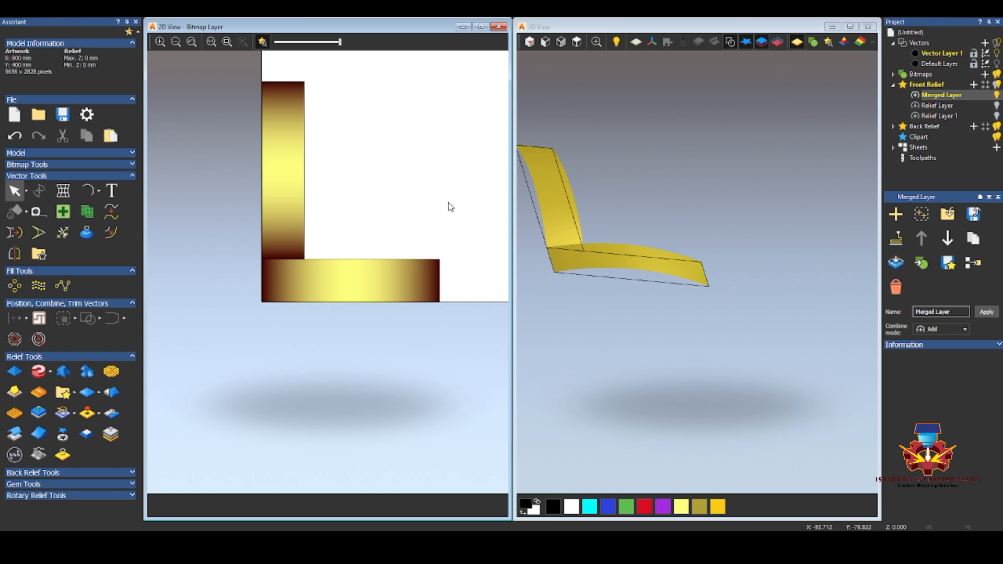
# Step: Show the flat zero-height area in 3D and turn both rectangular strips into one L-shaped relief clipart
pyautogui.scroll(-3, 449, 207)
pyautogui.moveTo(402, 200); pyautogui.dragTo(299, 286)
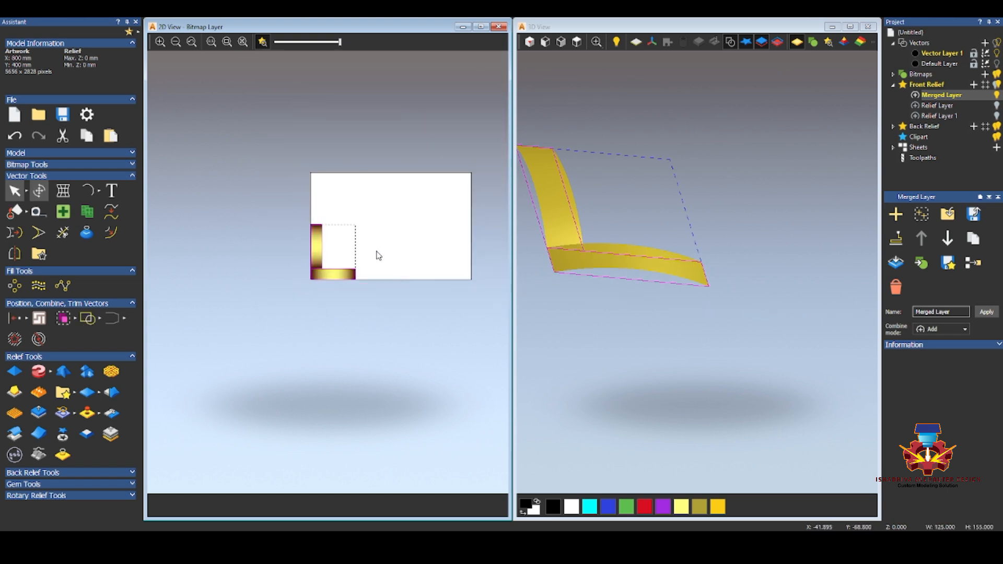
pyautogui.click(638, 43)
pyautogui.moveTo(625, 130); pyautogui.dragTo(627, 188)
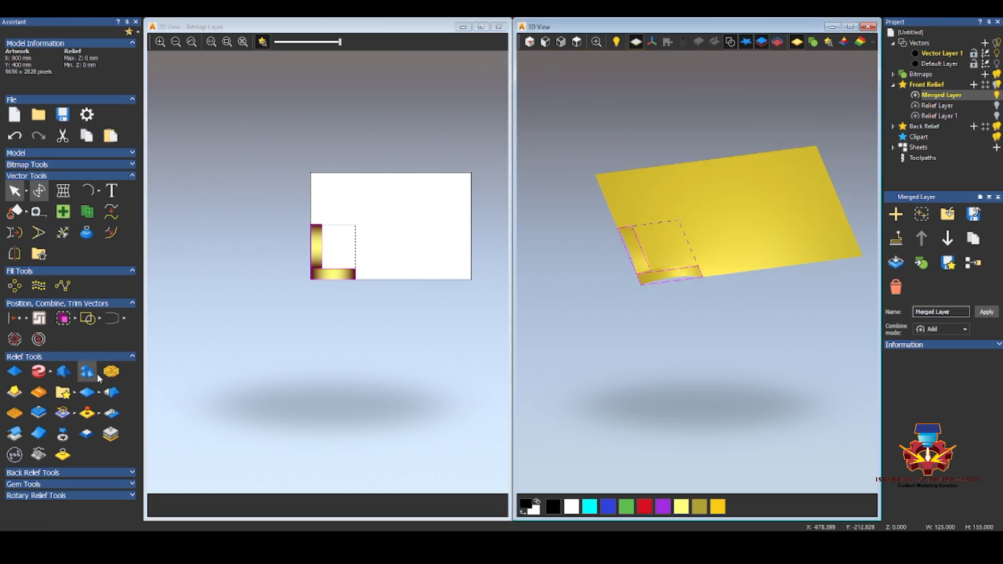
pyautogui.click(65, 435)
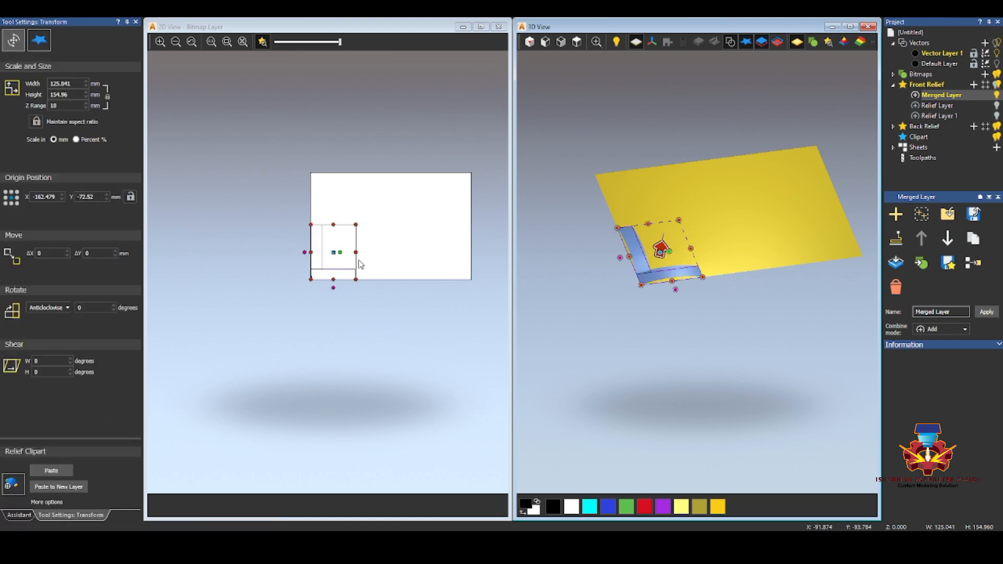
pyautogui.scroll(3, 359, 264)
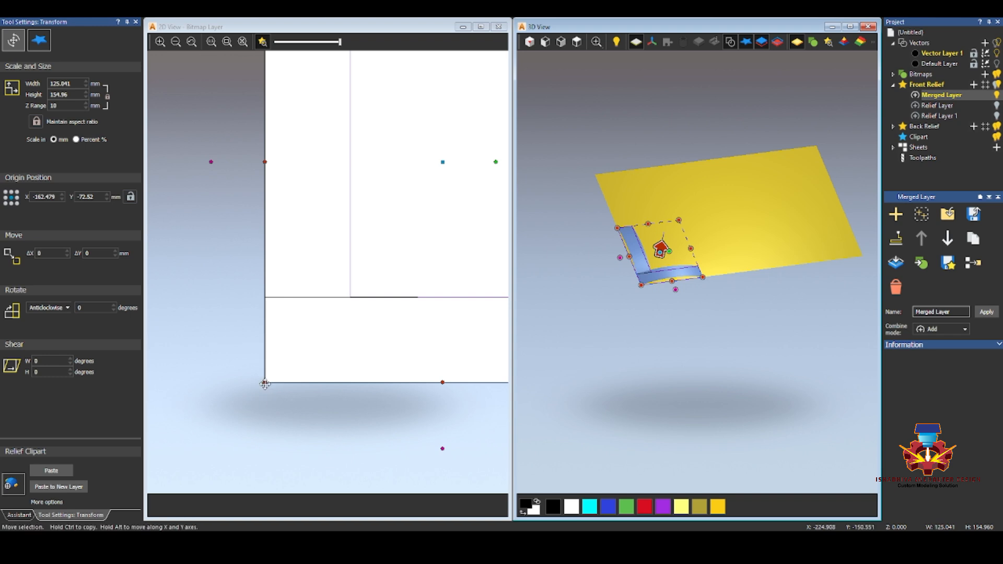
pyautogui.moveTo(265, 384); pyautogui.dragTo(437, 170)
pyautogui.scroll(-4, 330, 271)
pyautogui.hotkey('ctrl', 'z')
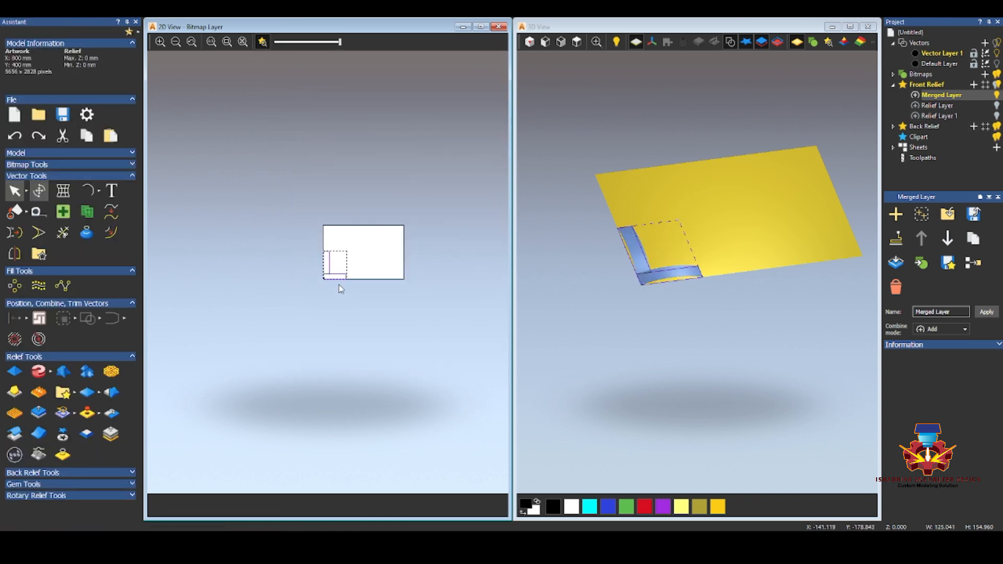
# Step: Copy the L-shaped clipart diagonally up to the right, nesting corner to corner, until there are four pieces
pyautogui.scroll(4, 339, 285)
pyautogui.scroll(-1, 242, 262)
pyautogui.moveTo(216, 262); pyautogui.dragTo(336, 202)
pyautogui.scroll(-1, 257, 249)
pyautogui.scroll(-2, 311, 238)
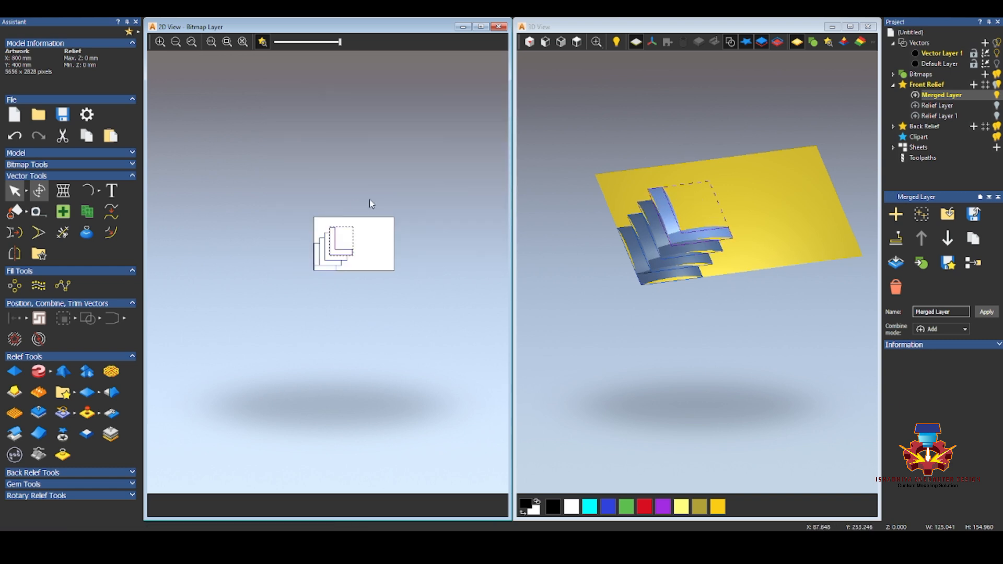
# Step: Copy the group of four L-shaped pieces repeatedly up to the right, extending the diagonal chain past the sheet's upper edge
pyautogui.scroll(2, 362, 227)
pyautogui.scroll(-1, 358, 226)
pyautogui.moveTo(360, 242); pyautogui.dragTo(237, 375)
pyautogui.keyDown('ctrl'); pyautogui.moveTo(263, 337); pyautogui.dragTo(340, 260); pyautogui.keyUp('ctrl')
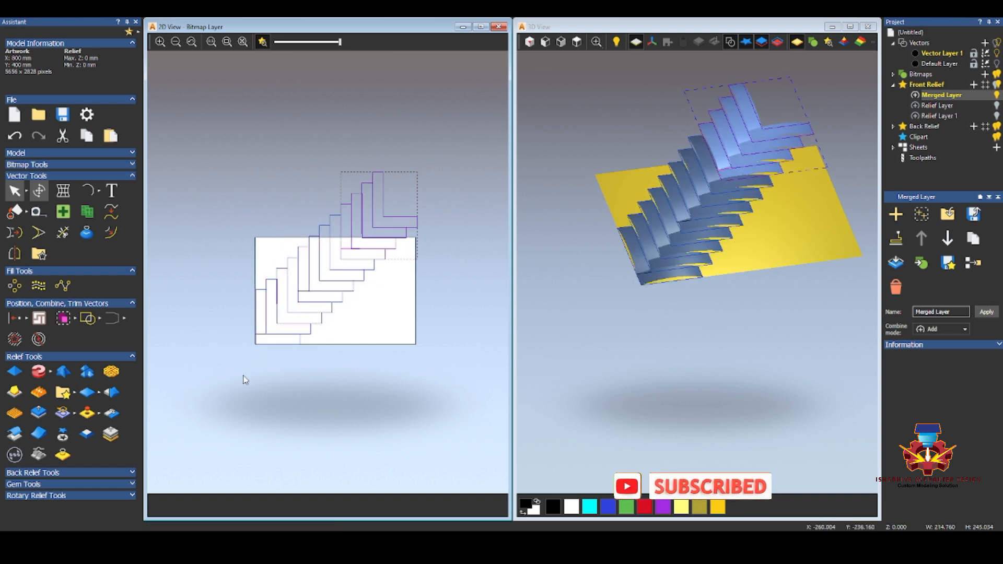
# Step: Copy the whole diagonal chain to its upper left and lower right so the interlocking herringbone covers the sheet
pyautogui.moveTo(225, 387); pyautogui.dragTo(428, 156)
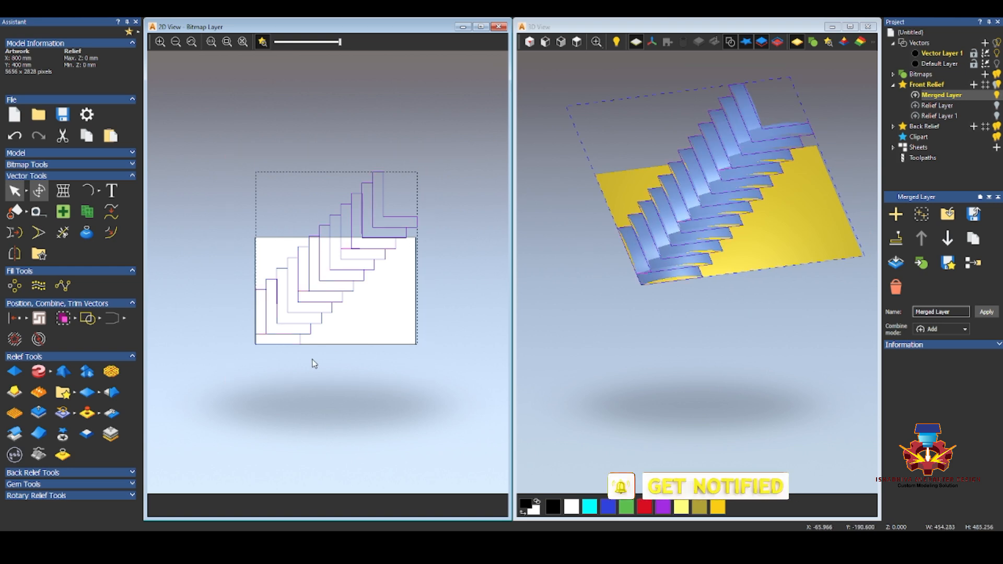
pyautogui.moveTo(301, 346); pyautogui.dragTo(271, 285)
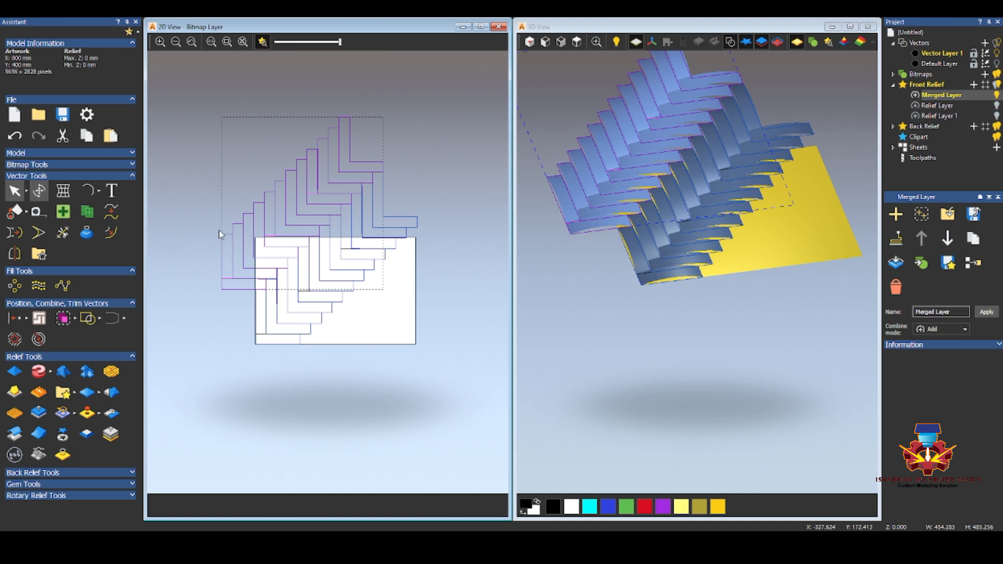
pyautogui.moveTo(220, 236); pyautogui.dragTo(303, 337)
pyautogui.moveTo(398, 359); pyautogui.dragTo(389, 336)
pyautogui.click(242, 365)
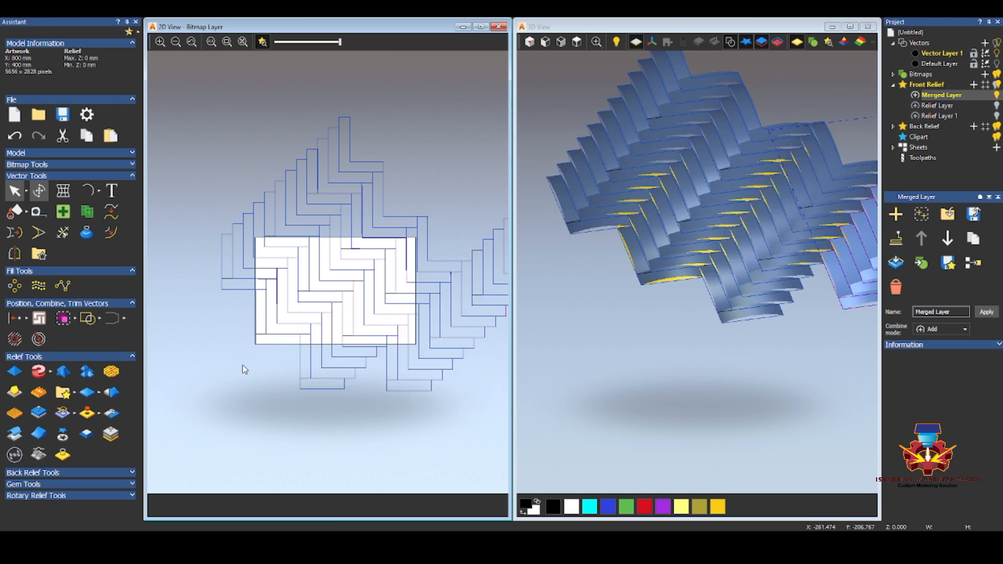
# Step: Paste all the herringbone clipart pieces into the Merged Layer relief and delete the clipart
pyautogui.scroll(-2, 243, 362)
pyautogui.moveTo(213, 141); pyautogui.dragTo(450, 371)
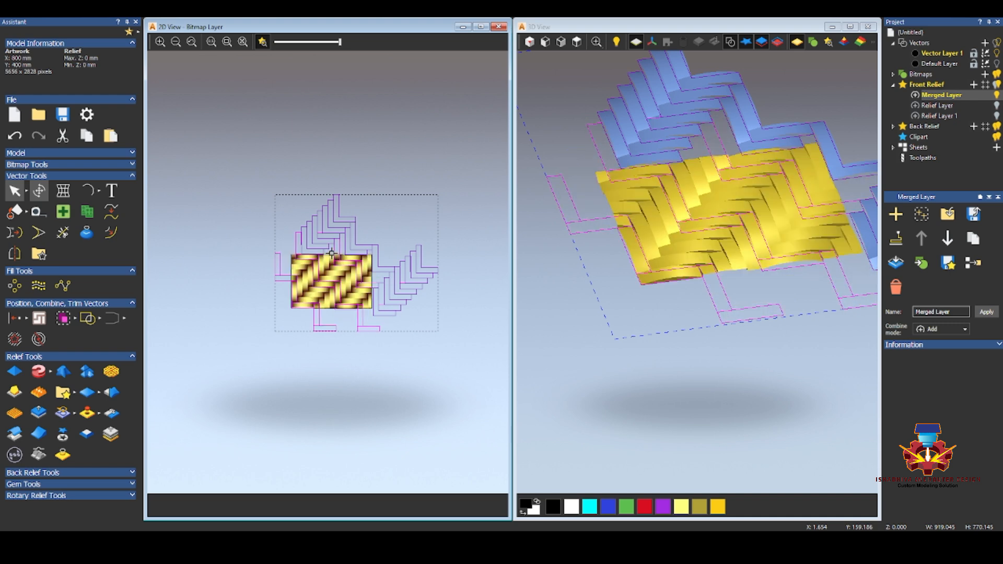
pyautogui.click(334, 386)
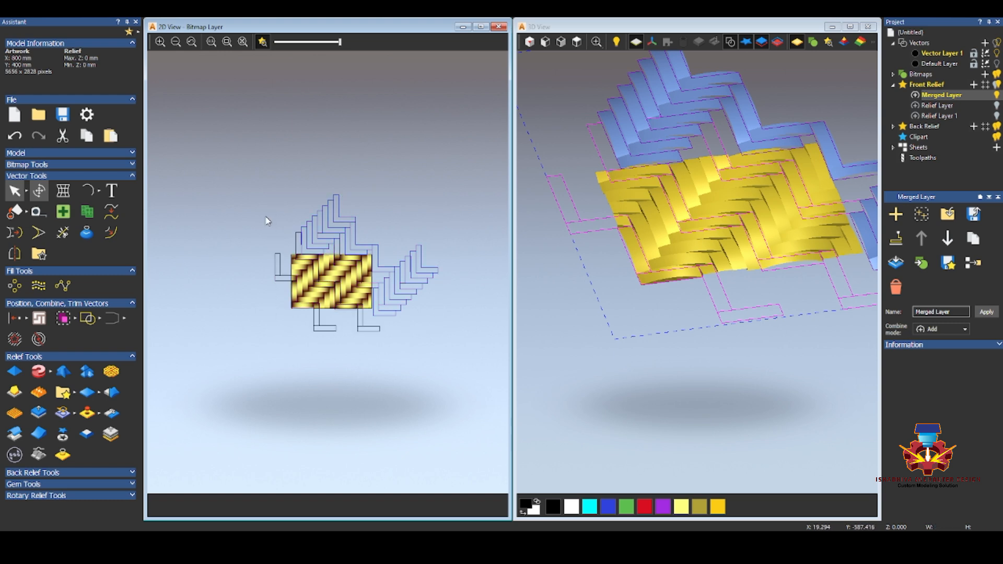
pyautogui.moveTo(239, 160); pyautogui.dragTo(465, 362)
pyautogui.press('Delete')
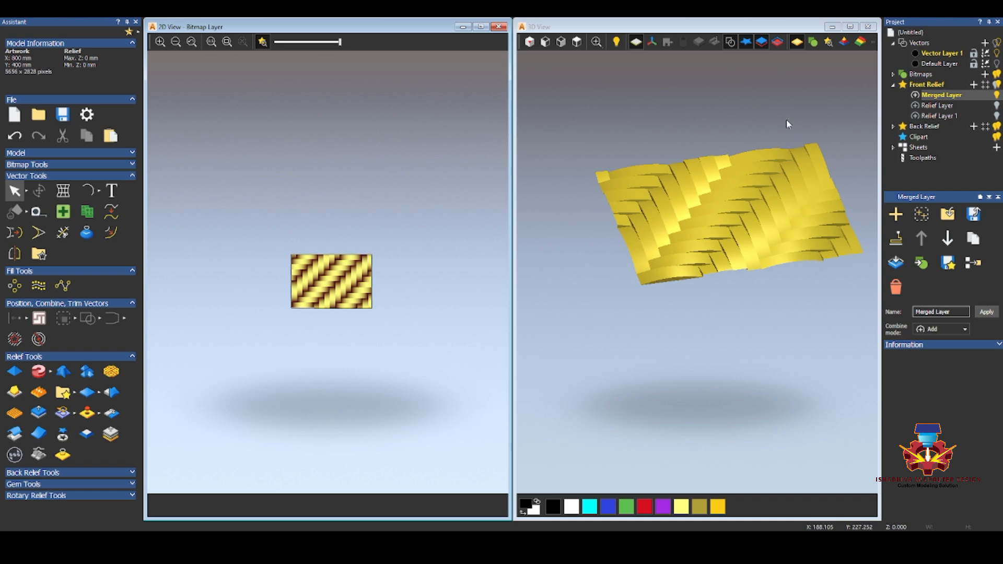
# Step: Duplicate Merged Layer, hide the original, and make Merged Layer Copy the active relief layer
pyautogui.click(973, 238)
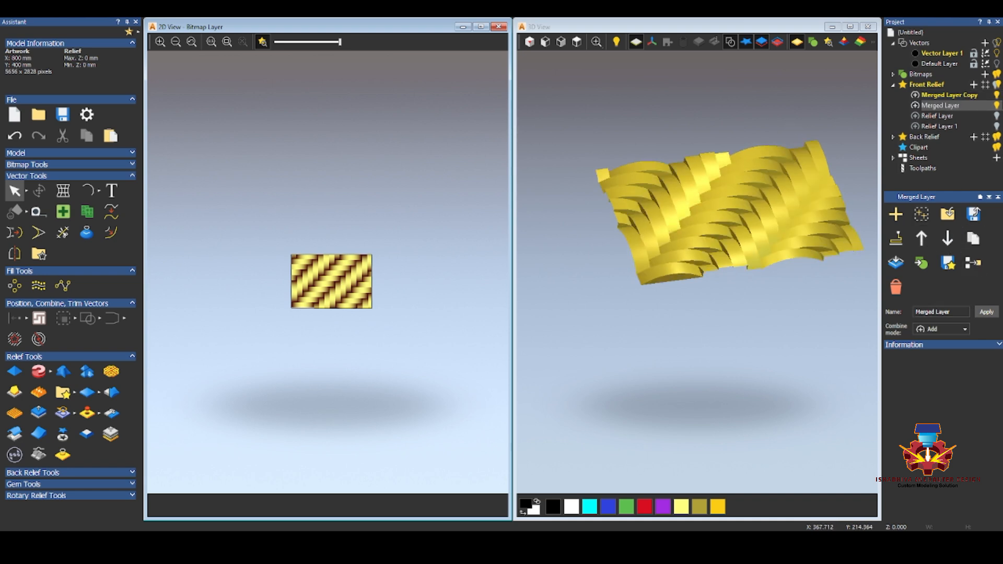
pyautogui.click(996, 106)
pyautogui.click(962, 98)
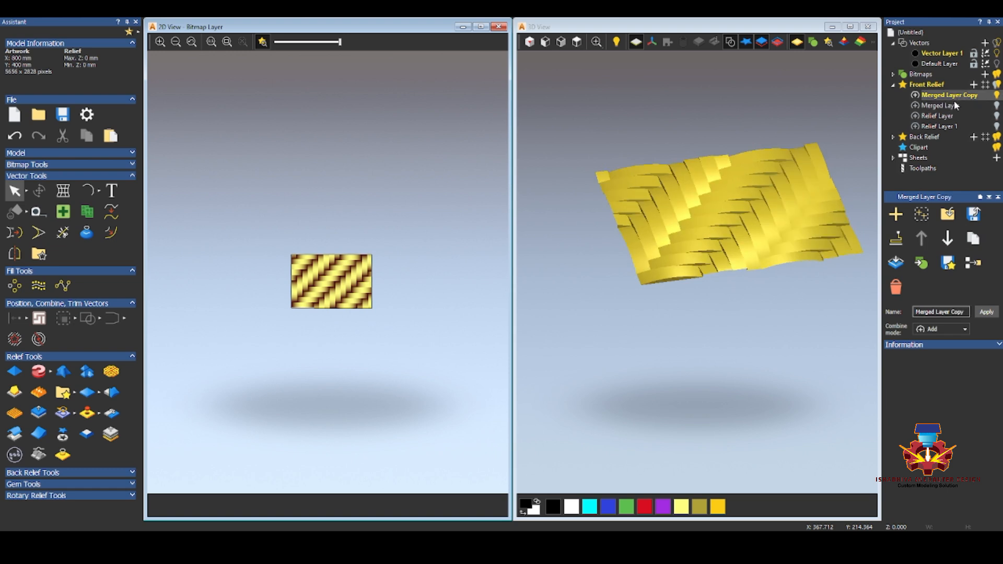
# Step: Add draft to the steep side walls of the woven strips on Merged Layer Copy
pyautogui.scroll(3, 324, 286)
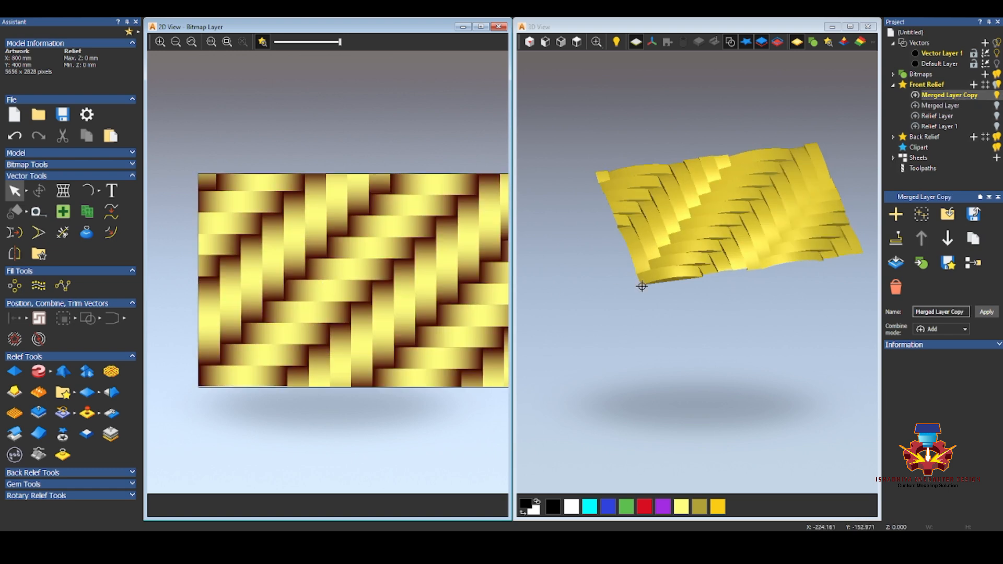
pyautogui.click(738, 234)
pyautogui.scroll(5, 739, 234)
pyautogui.scroll(4, 716, 277)
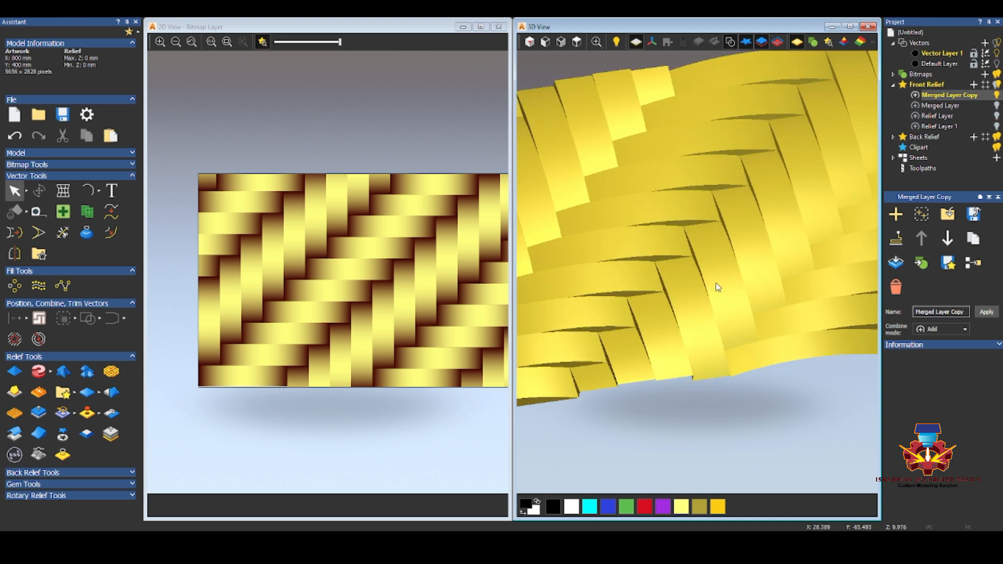
pyautogui.click(87, 434)
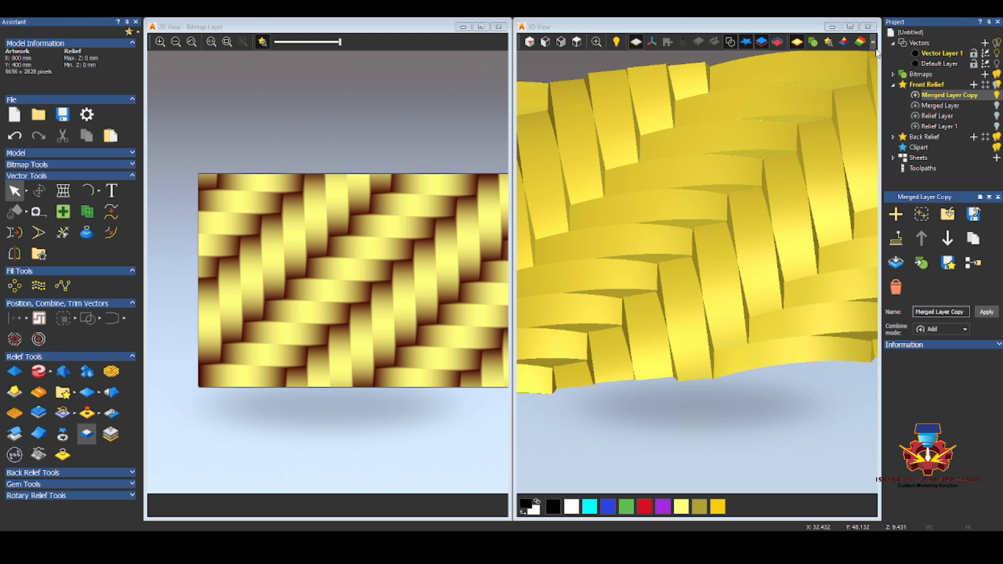
pyautogui.click(869, 71)
pyautogui.click(381, 130)
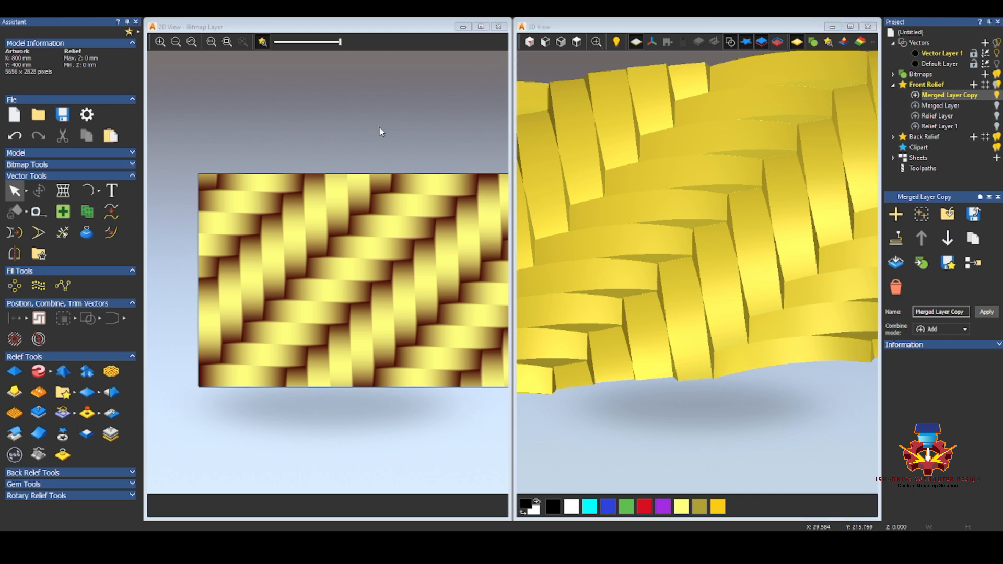
# Step: Smooth the whole Merged Layer Copy relief with a smooth strength of 31%
pyautogui.scroll(-1, 365, 235)
pyautogui.scroll(1, 350, 281)
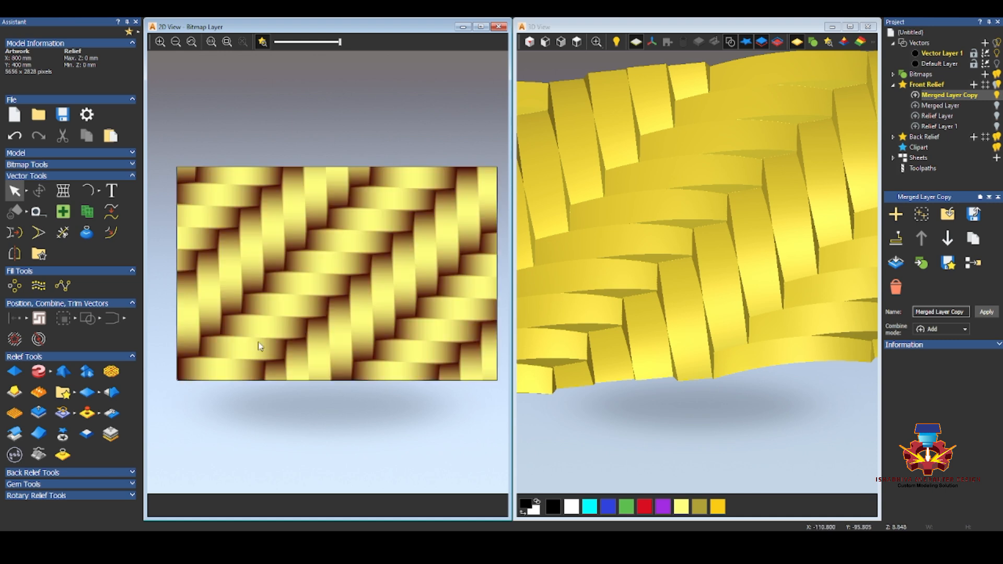
pyautogui.click(114, 392)
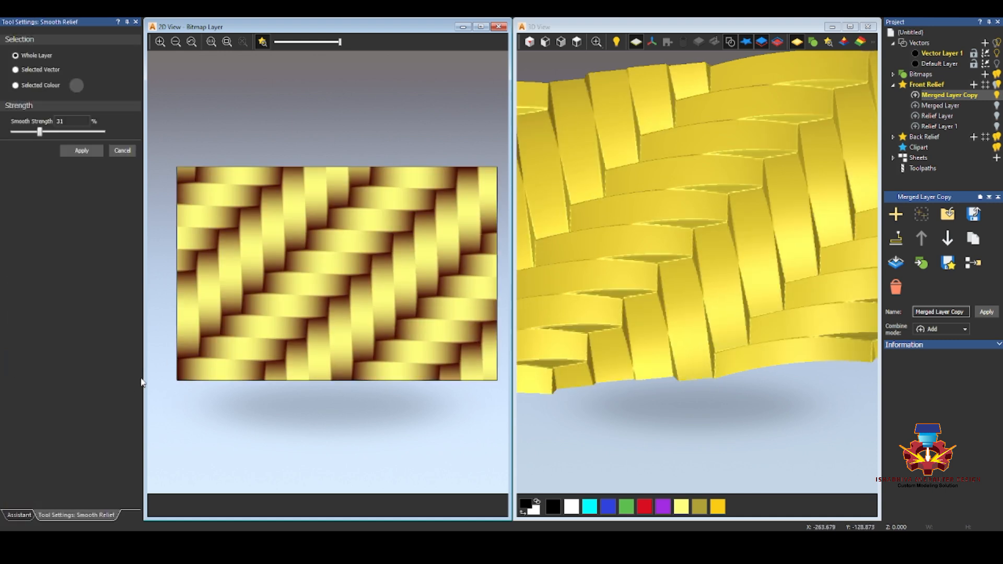
pyautogui.click(71, 121)
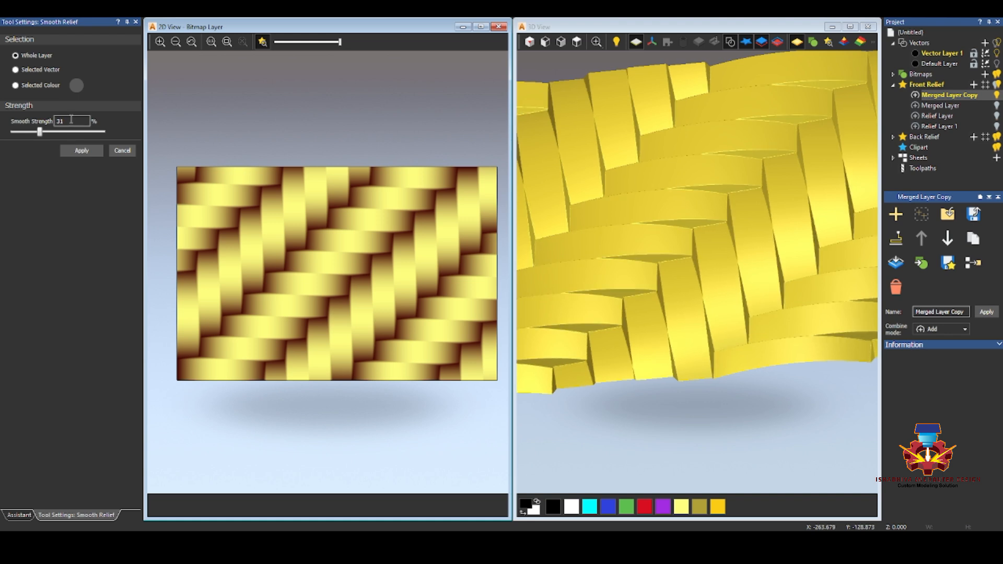
pyautogui.click(73, 149)
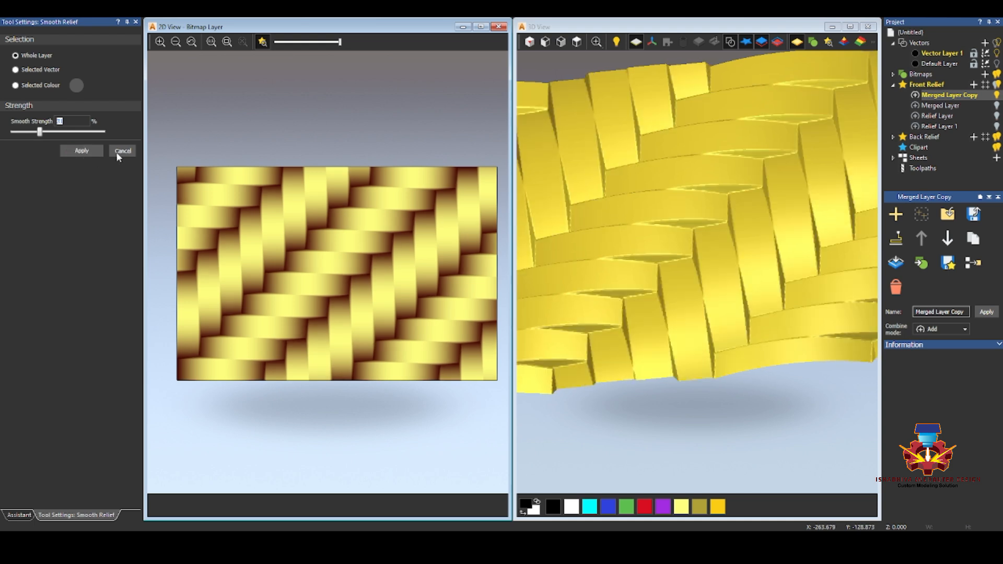
# Step: Examine the smoothed herringbone weave in the enlarged 2D and 3D views, checking strip edges and crossings close up and from different angles
pyautogui.click(481, 27)
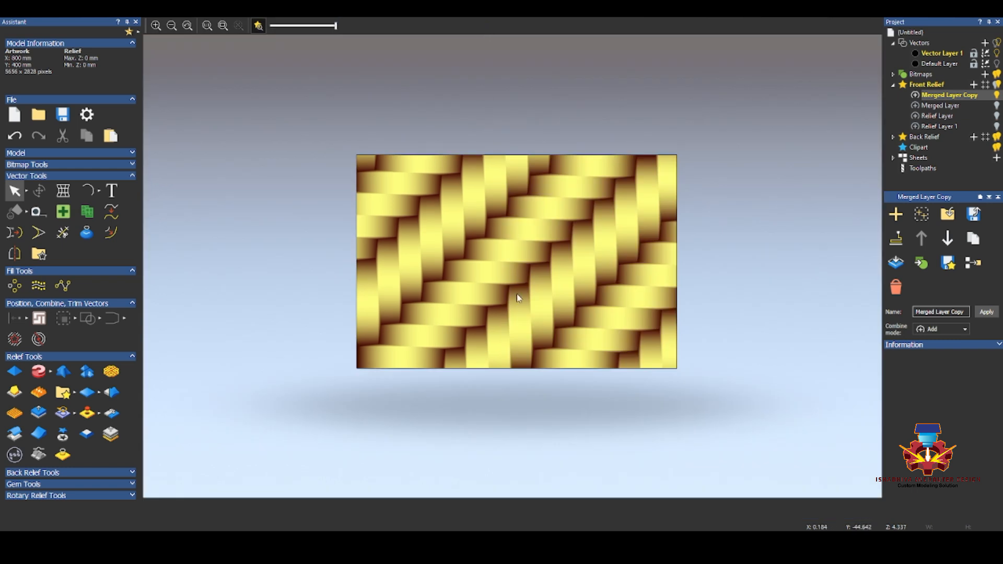
pyautogui.scroll(1, 523, 295)
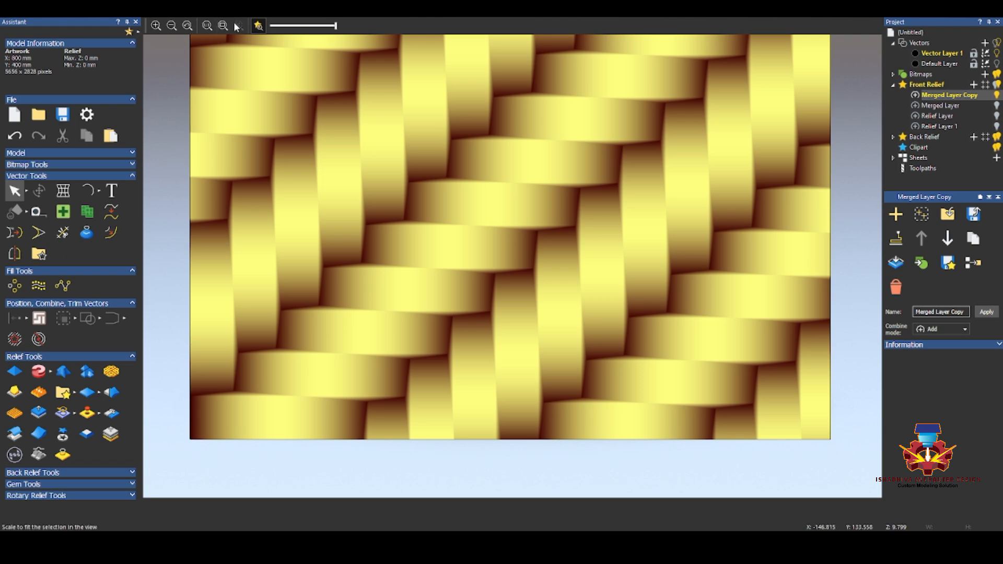
pyautogui.press('F3')
pyautogui.scroll(3, 495, 296)
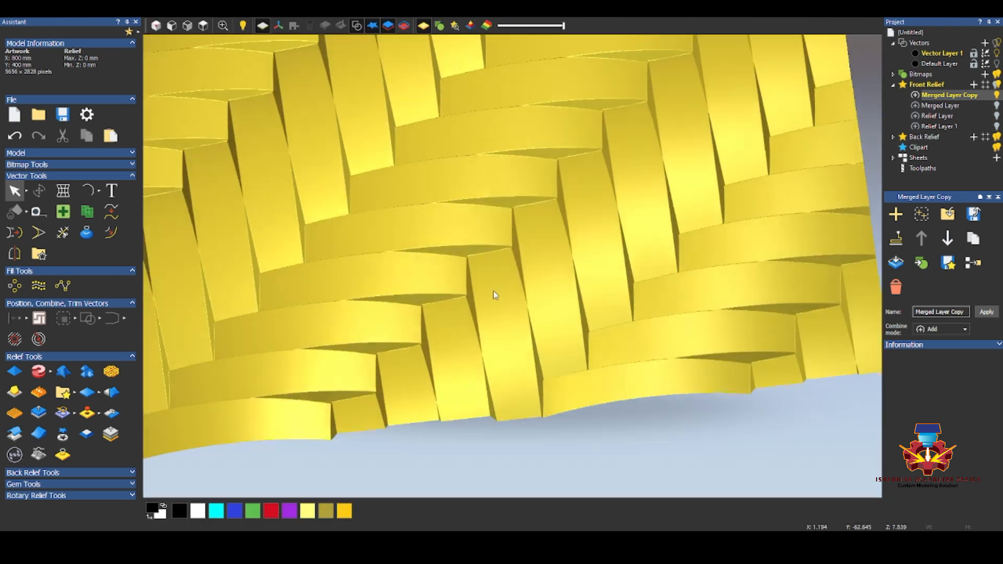
pyautogui.scroll(-5, 497, 301)
pyautogui.scroll(2, 495, 223)
pyautogui.moveTo(494, 224); pyautogui.dragTo(503, 260, button='middle')
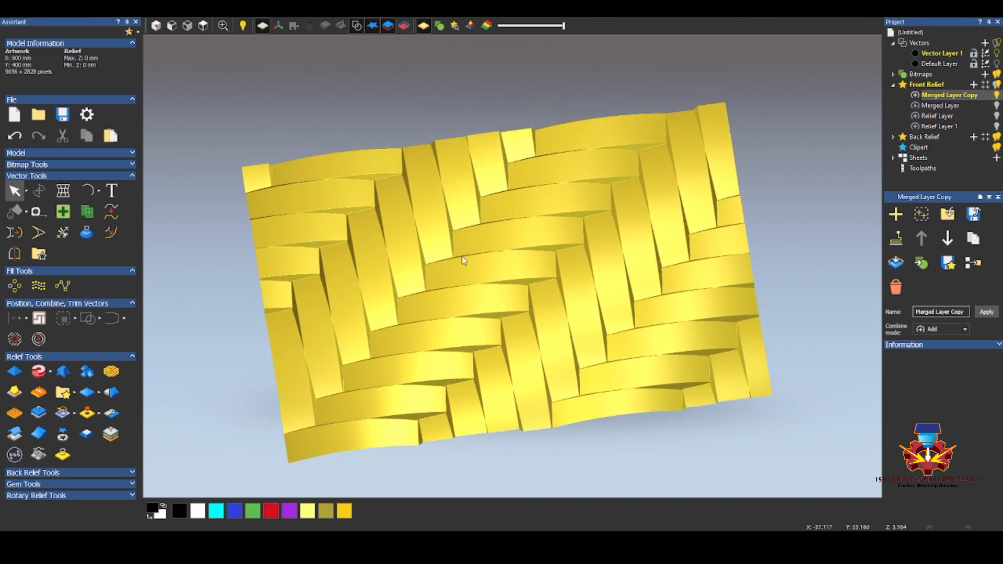
pyautogui.scroll(4, 494, 311)
pyautogui.scroll(-4, 533, 264)
pyautogui.scroll(2, 546, 282)
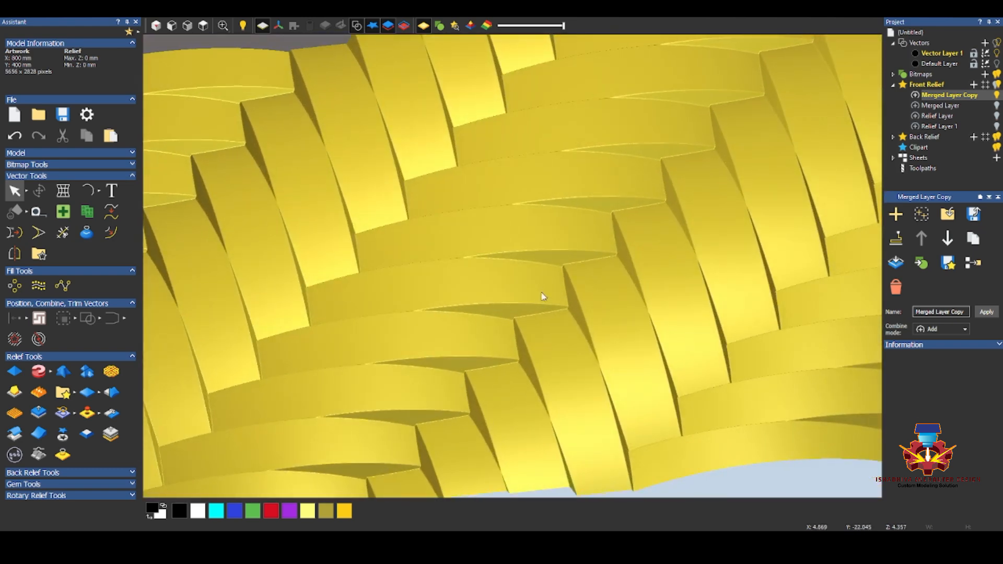
pyautogui.scroll(-6, 510, 263)
pyautogui.moveTo(507, 263); pyautogui.dragTo(542, 349)
pyautogui.scroll(3, 552, 312)
pyautogui.scroll(3, 535, 314)
pyautogui.scroll(-2, 535, 315)
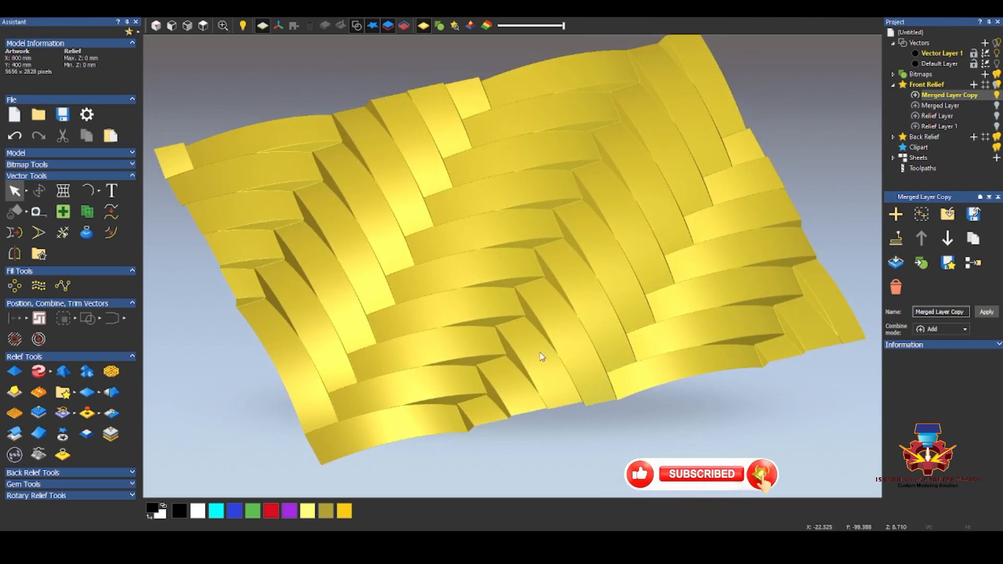